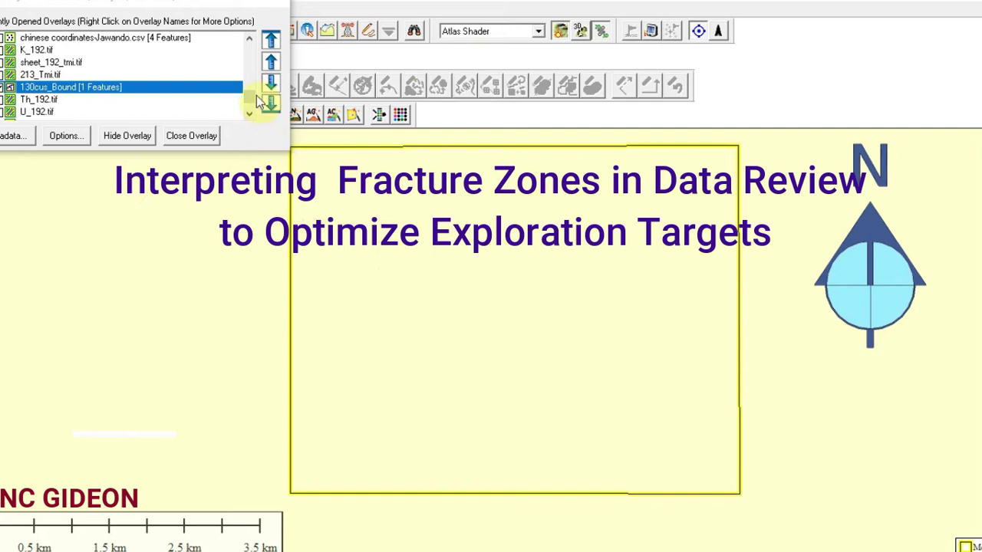
Hide and redisplay the 130cus_Bound overlay to check the boundary of the study area.
scroll(245, 80, up, 8)
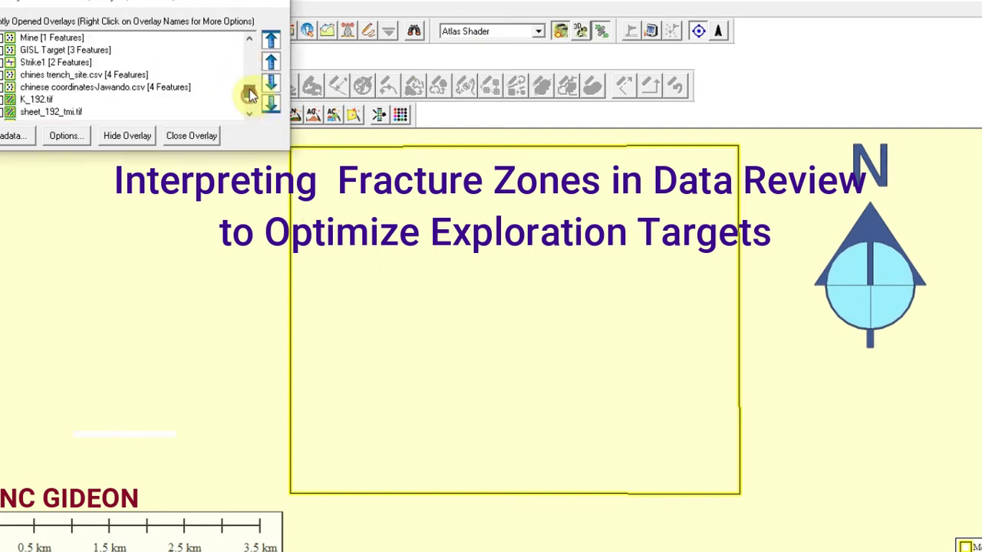
scroll(250, 84, down, 10)
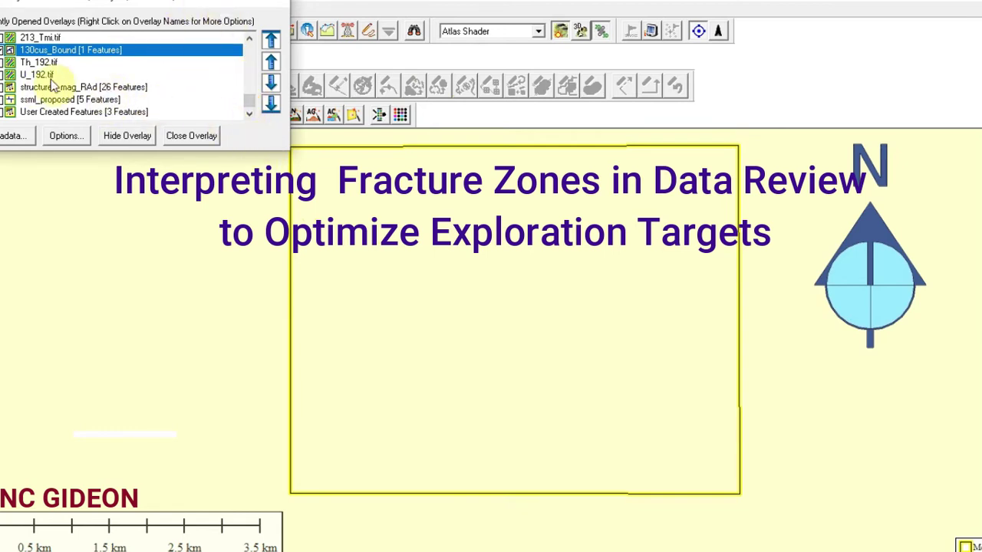
click(4, 50)
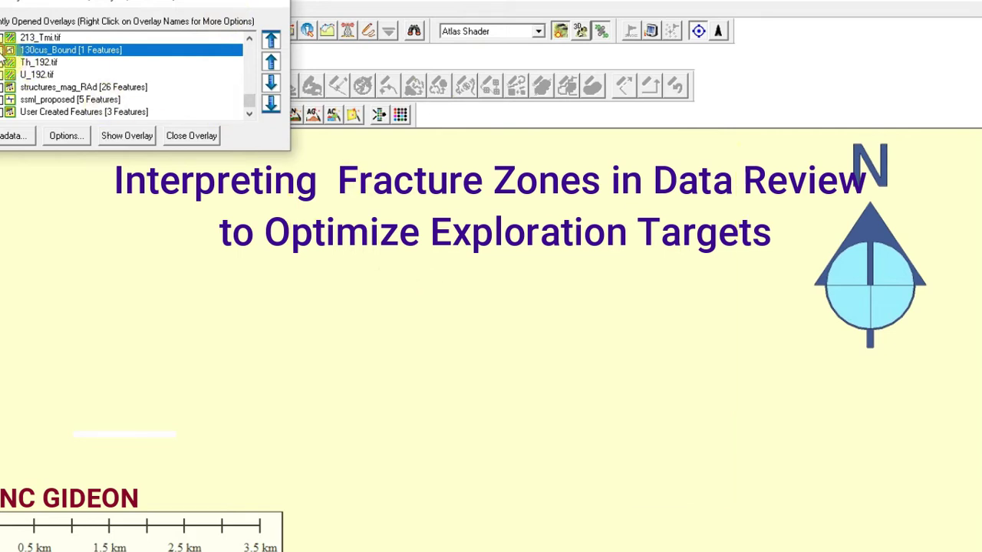
click(4, 51)
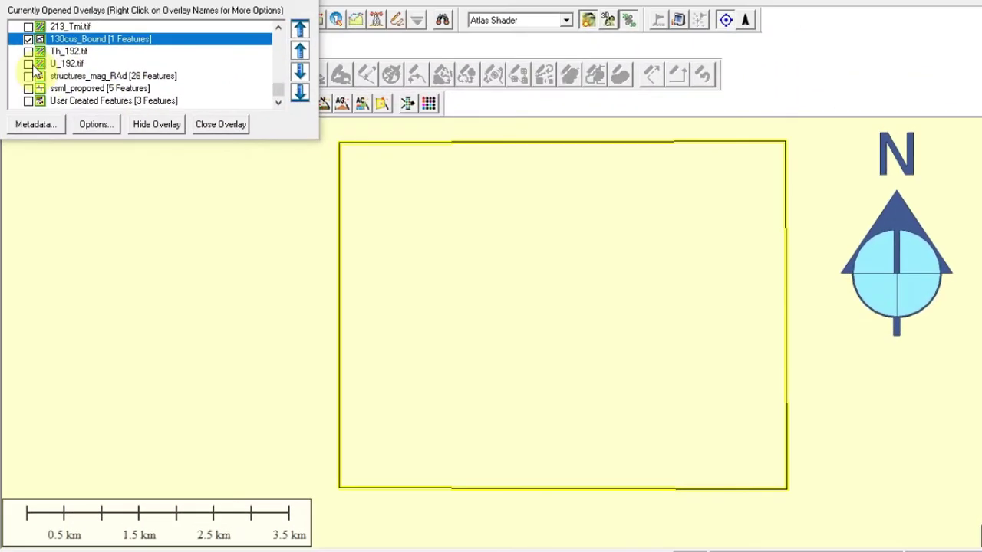
Display the sheet_192_tmi.tif magnetic overlay and examine its anomalies in and around the boundary.
scroll(111, 74, up, 1)
click(28, 51)
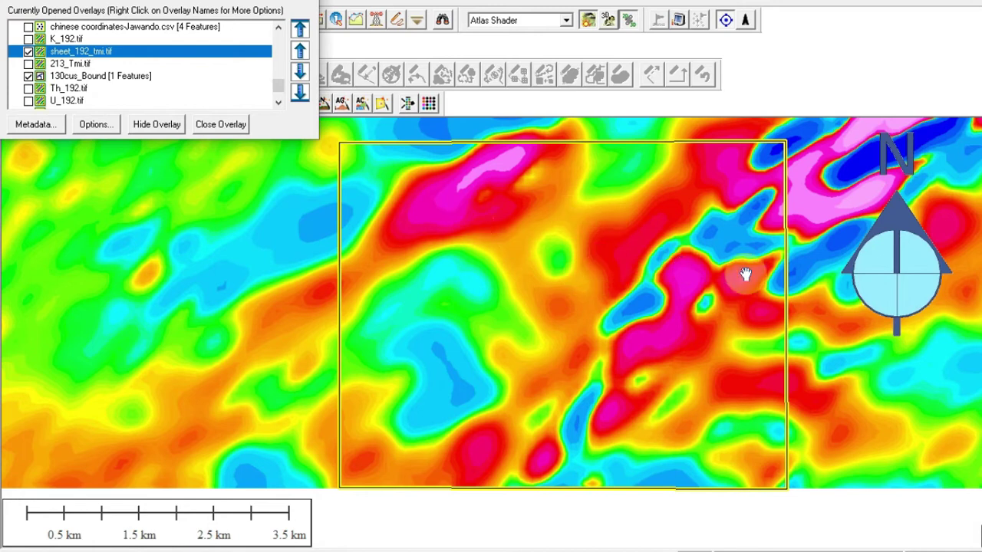
drag(735, 284, 653, 293)
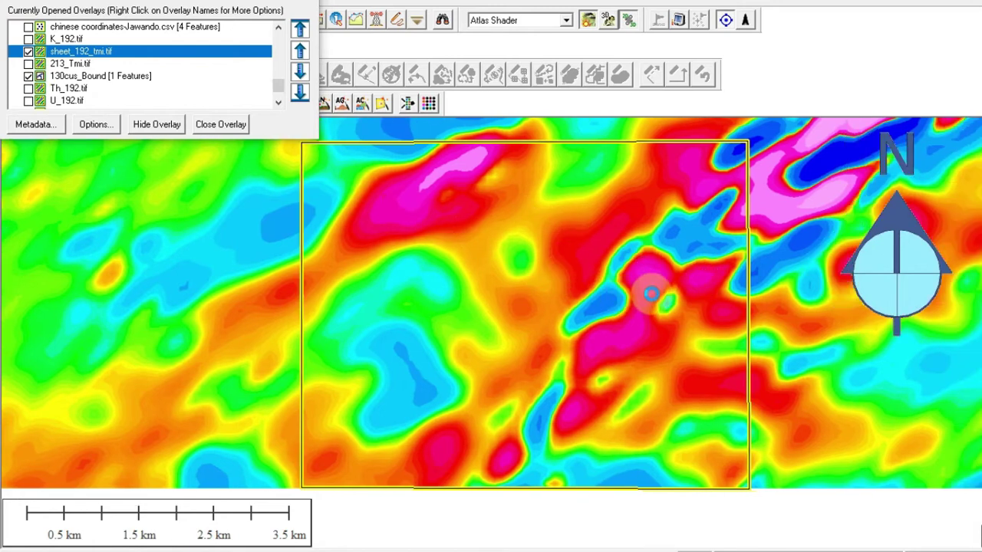
scroll(650, 294, up, 1)
scroll(638, 305, down, 4)
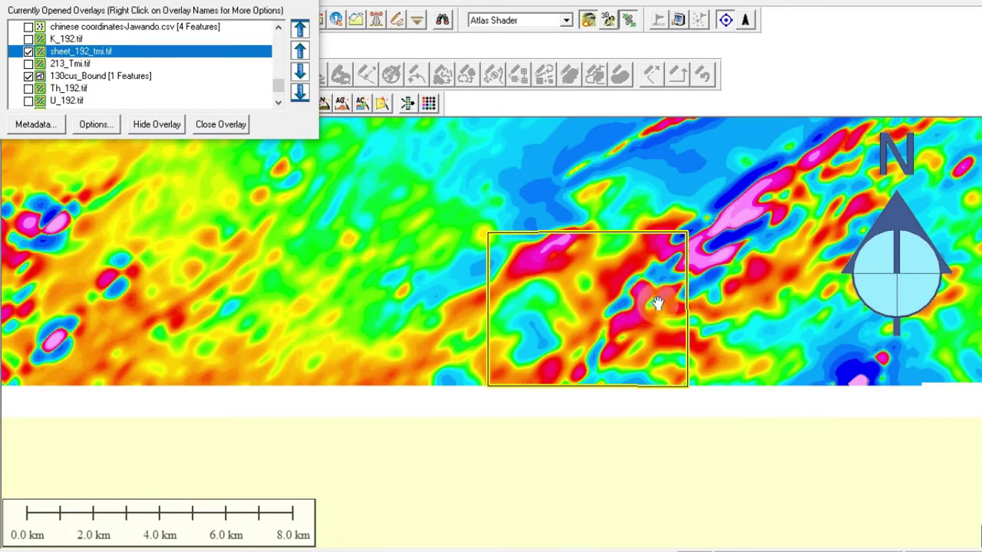
mouse_move(607, 309)
mouse_down()
mouse_move(575, 377)
mouse_move(585, 381)
mouse_move(537, 383)
mouse_move(606, 313)
mouse_up()
scroll(540, 376, up, 2)
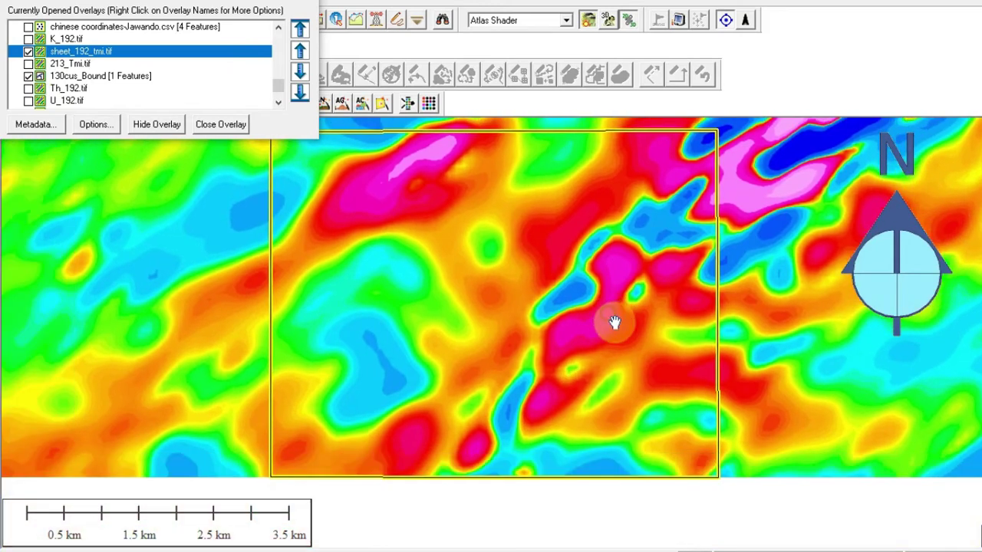
drag(539, 324, 570, 339)
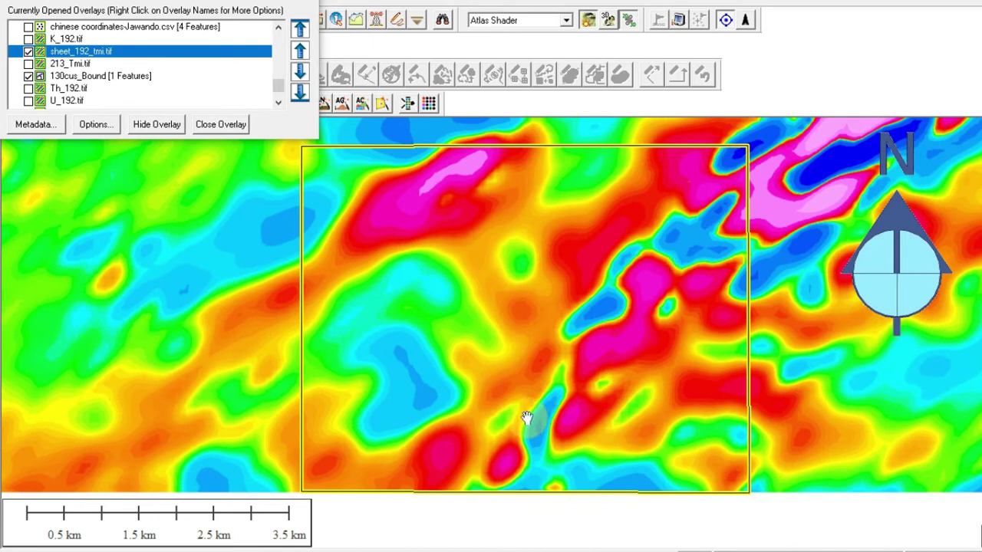
drag(657, 323, 598, 318)
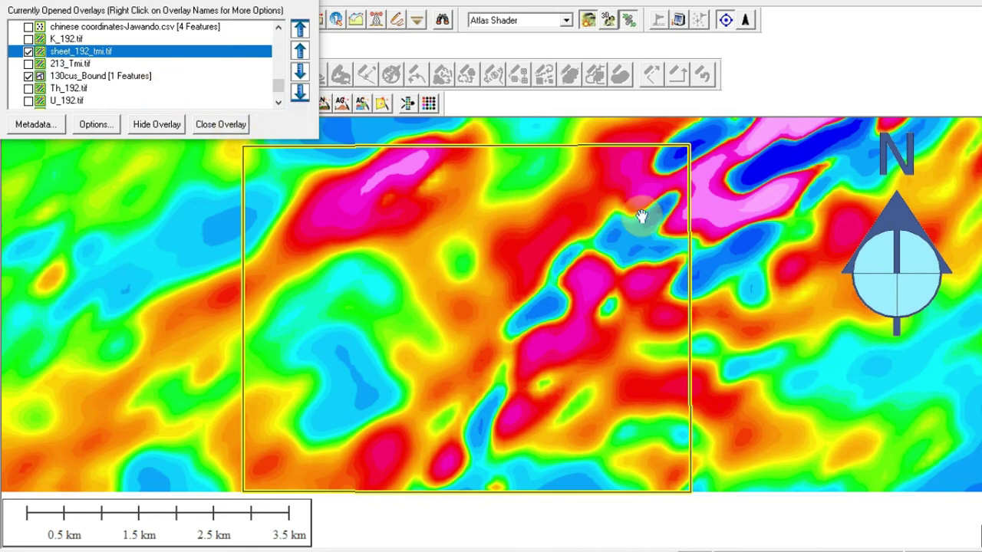
Display the structures_mag_RAd and ssml_proposed overlays on top of the magnetic map.
click(278, 103)
click(278, 103)
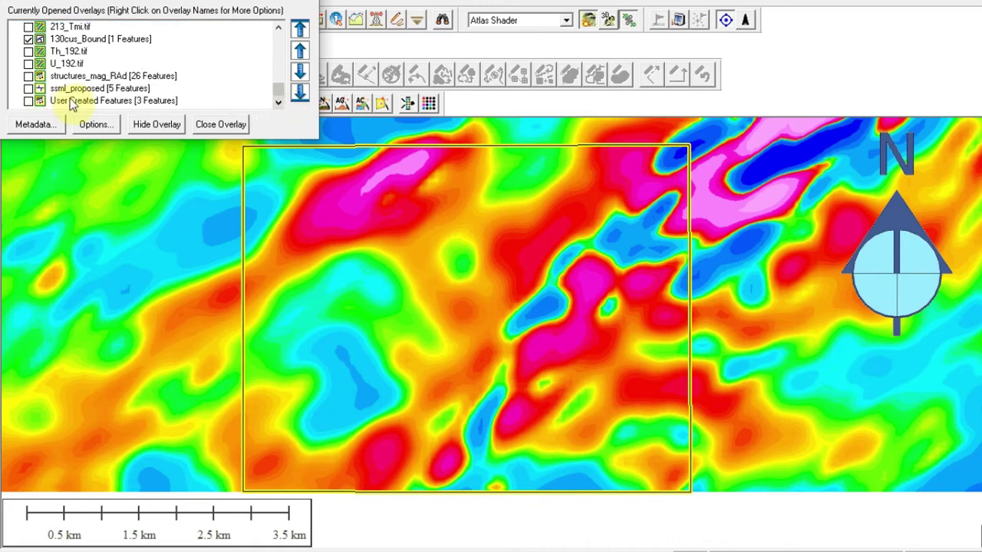
click(29, 77)
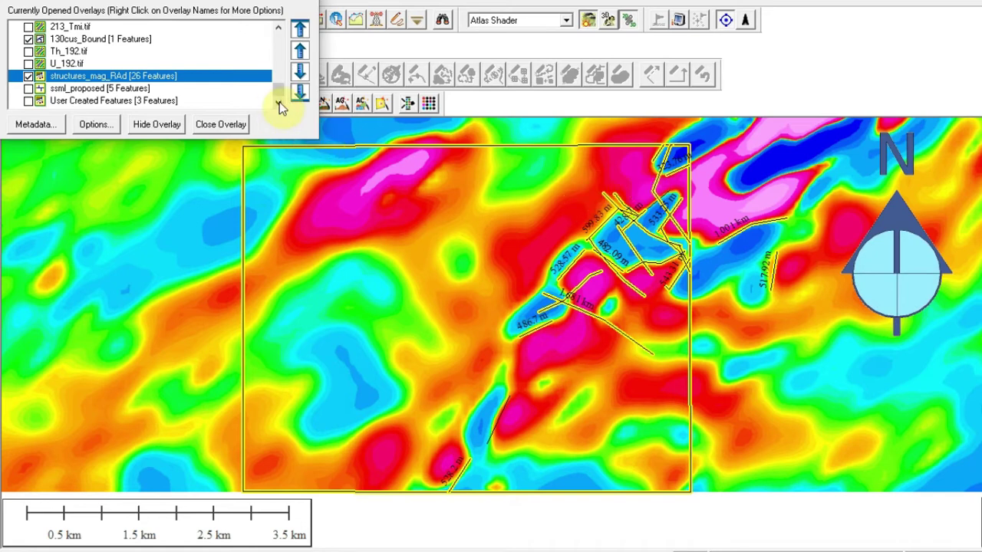
click(28, 88)
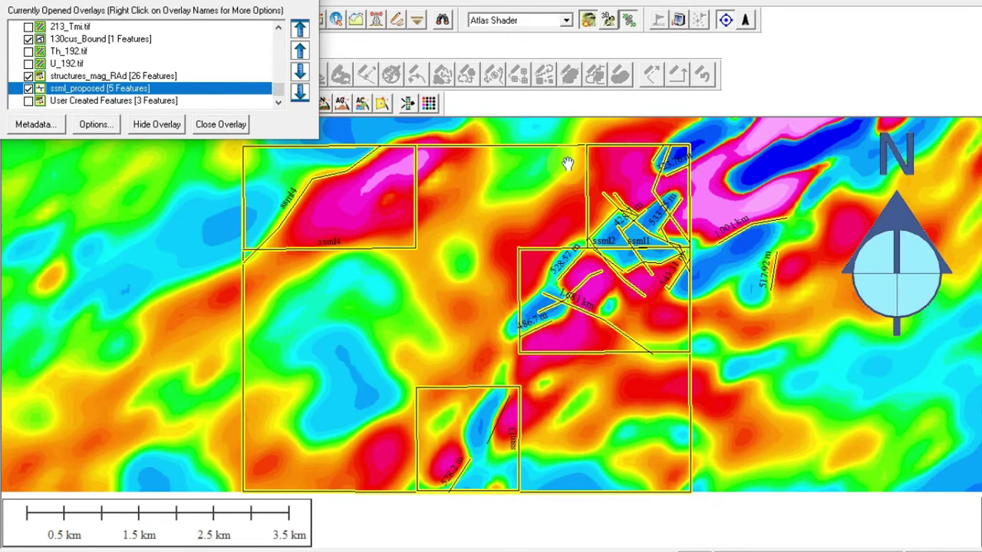
click(633, 191)
Display the Mine overlay and inspect the Jawando Mine location east of the boundary.
drag(275, 92, 280, 35)
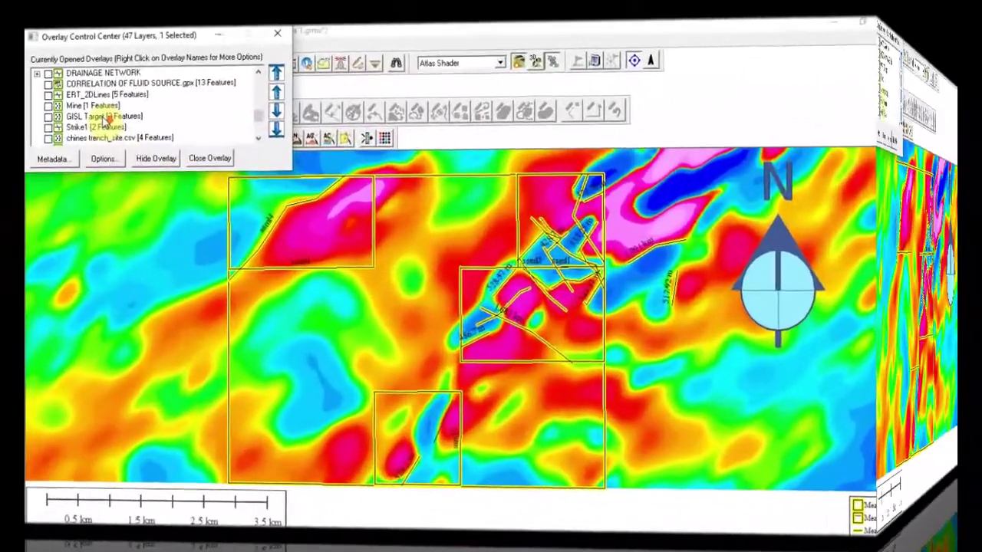
scroll(106, 116, down, 1)
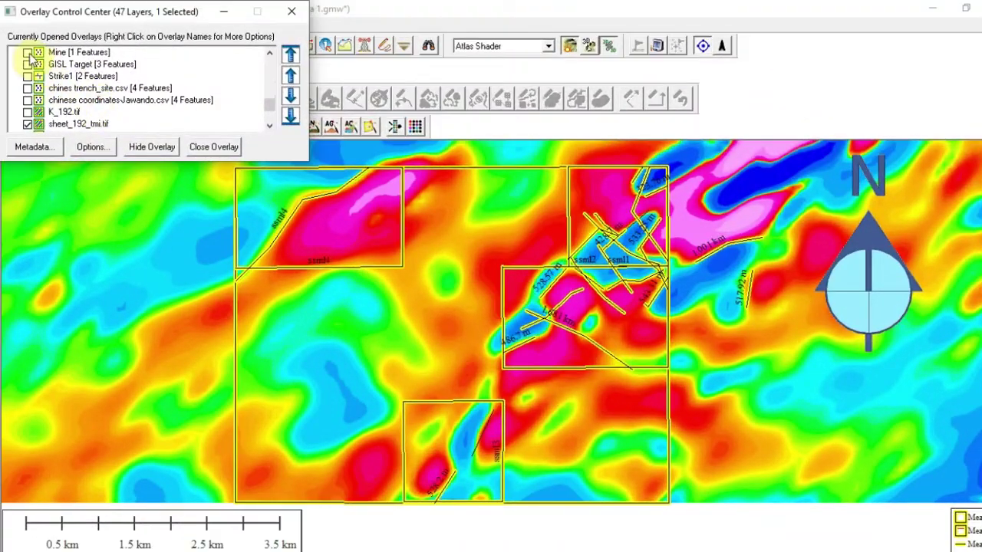
click(28, 53)
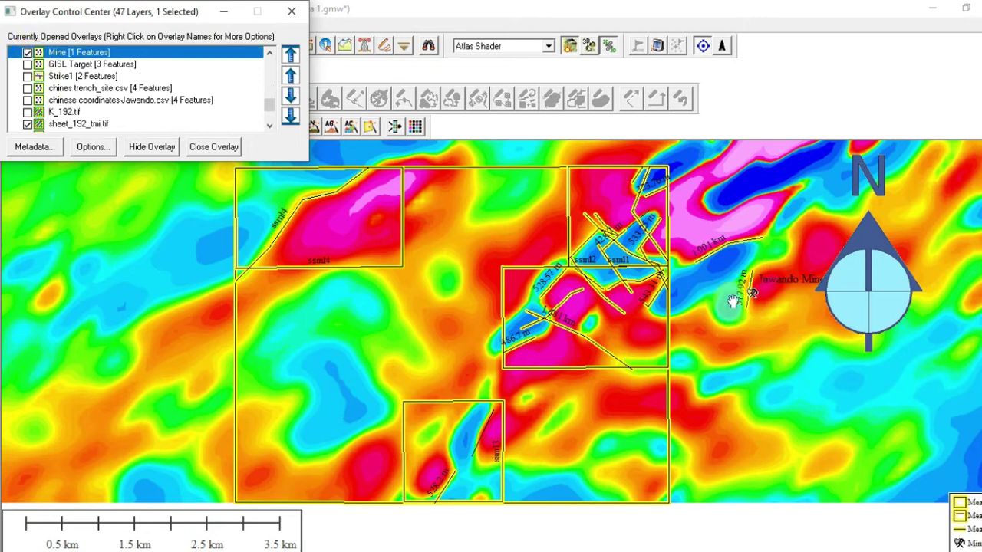
scroll(783, 303, up, 3)
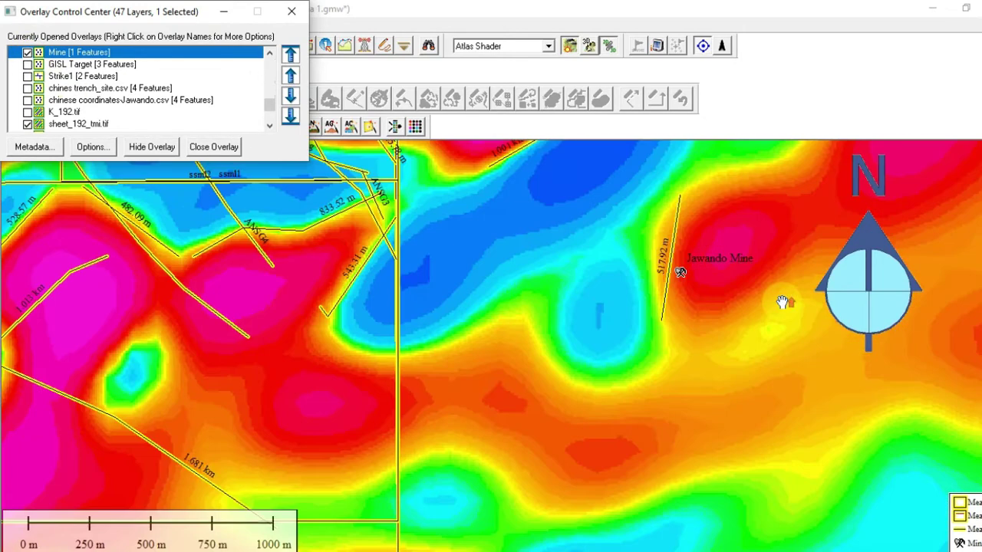
scroll(756, 308, down, 2)
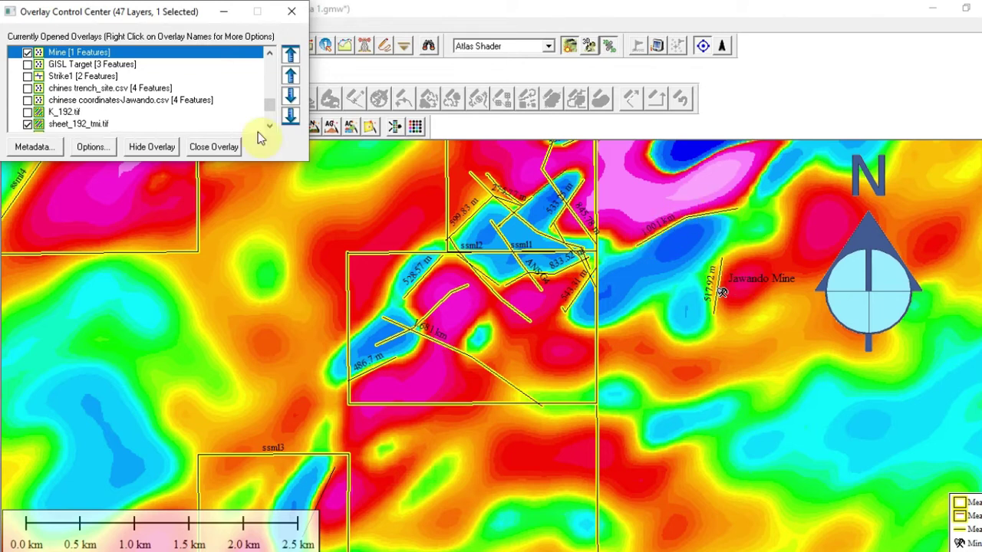
Display the chines trench_site.csv overlay and compare its points with the fracture lines in the proposed blocks.
click(87, 90)
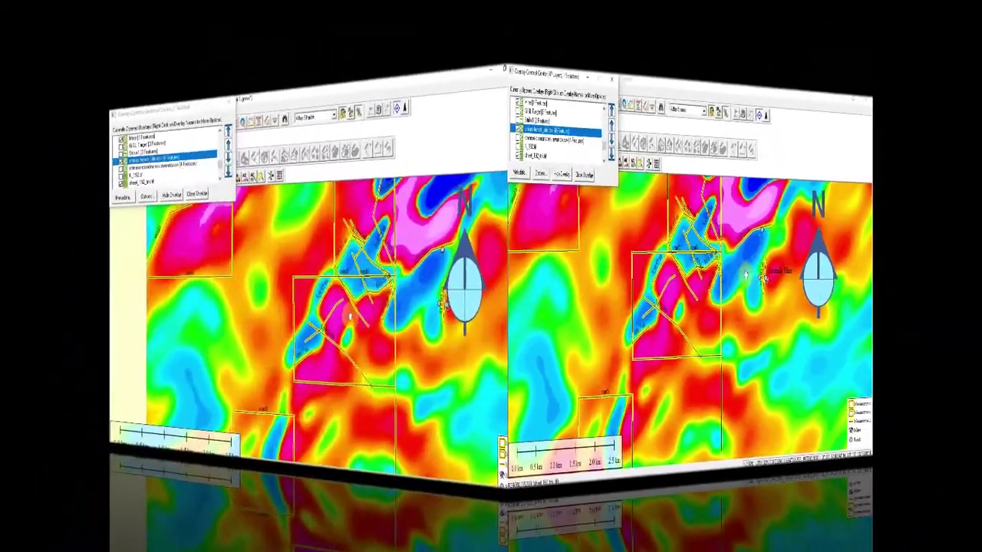
scroll(618, 328, down, 3)
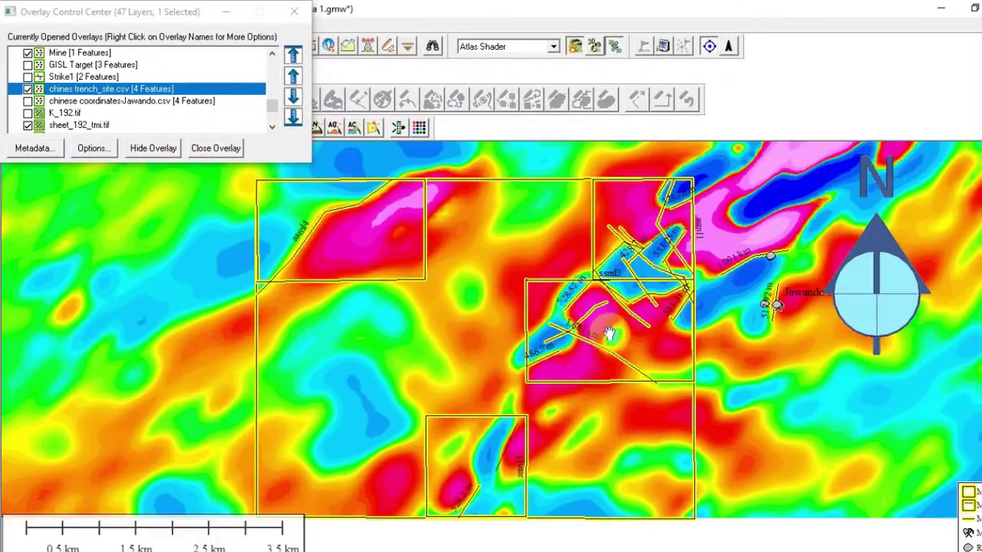
scroll(583, 334, up, 1)
scroll(576, 321, up, 2)
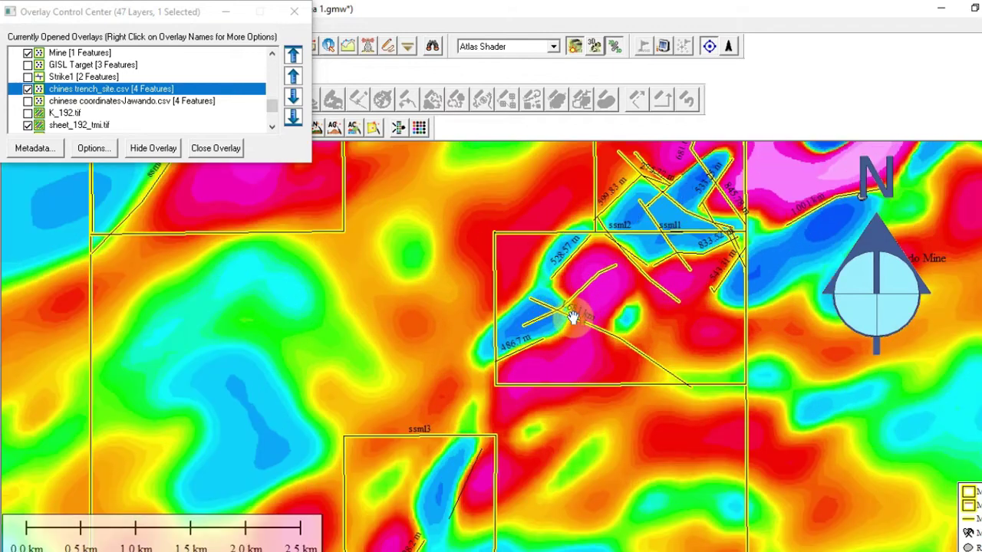
drag(570, 326, 588, 357)
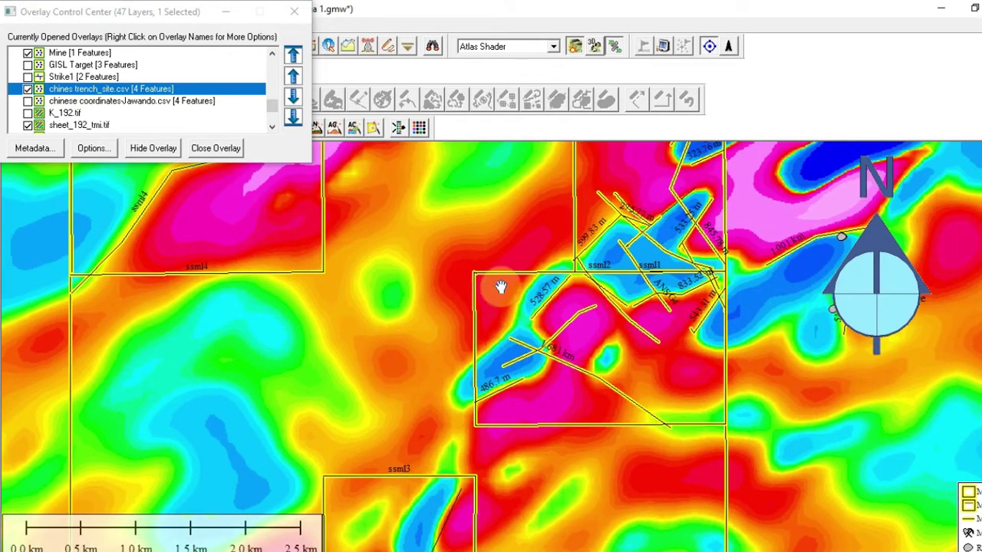
drag(501, 284, 527, 314)
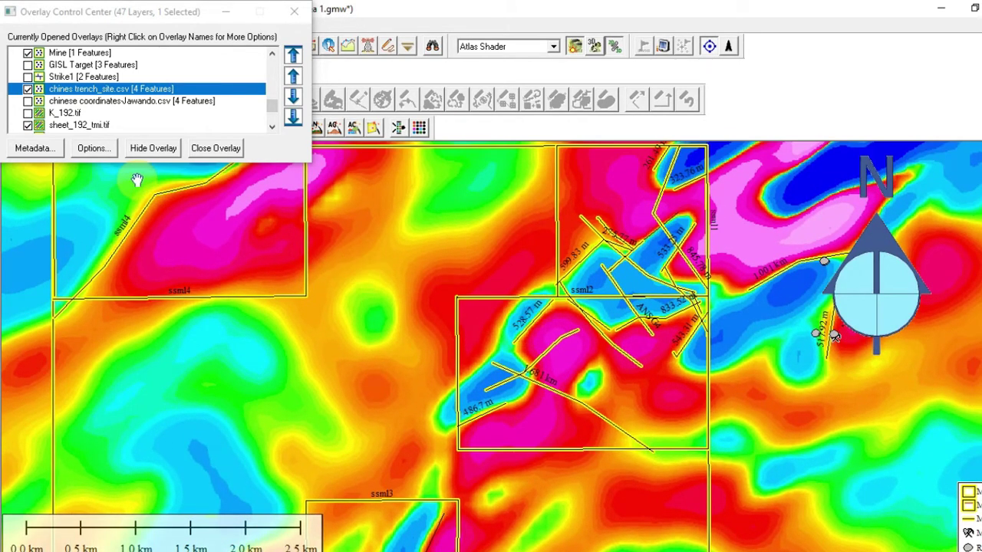
drag(511, 354, 526, 324)
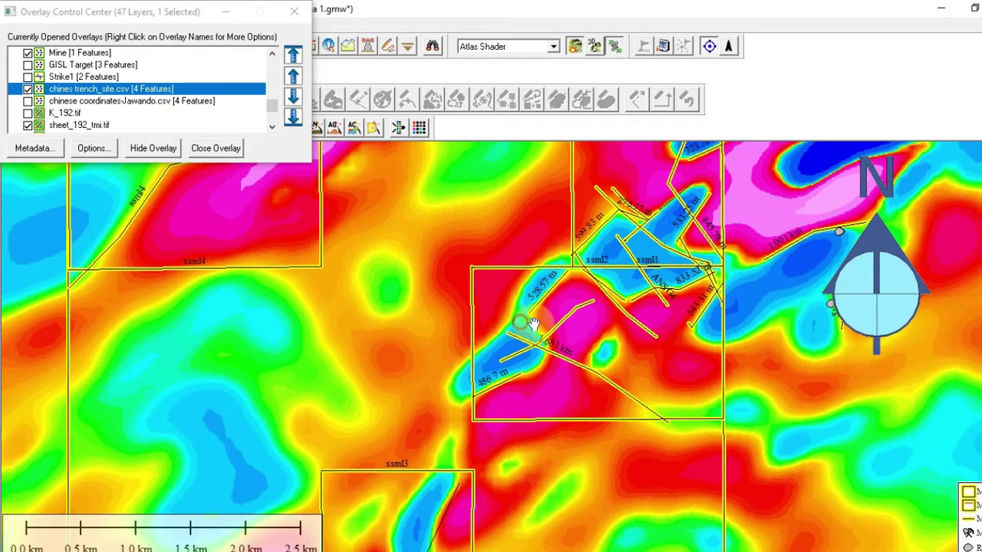
drag(548, 252, 500, 279)
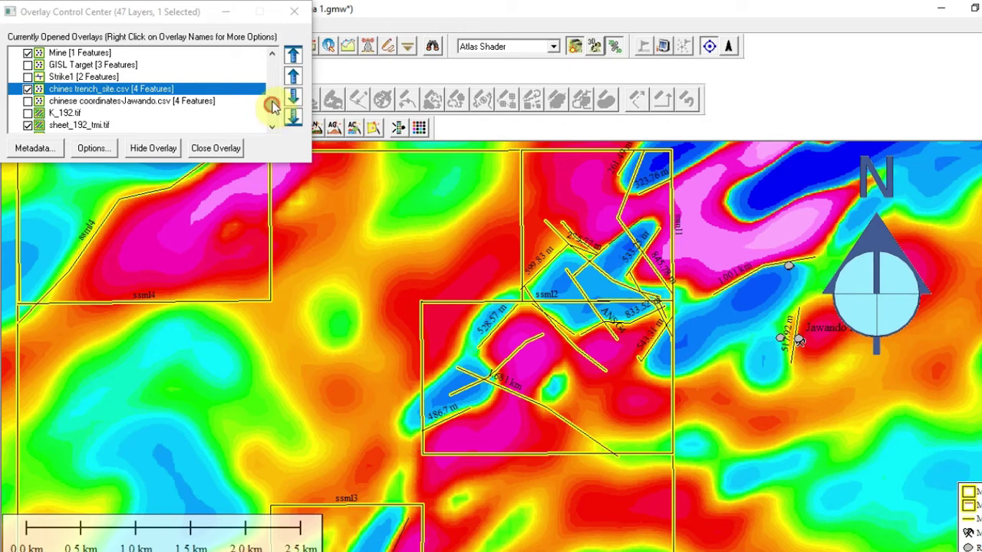
Switch the Vein Corridor overlay on and back off over the mapped fracture zones.
drag(271, 103, 275, 68)
click(627, 238)
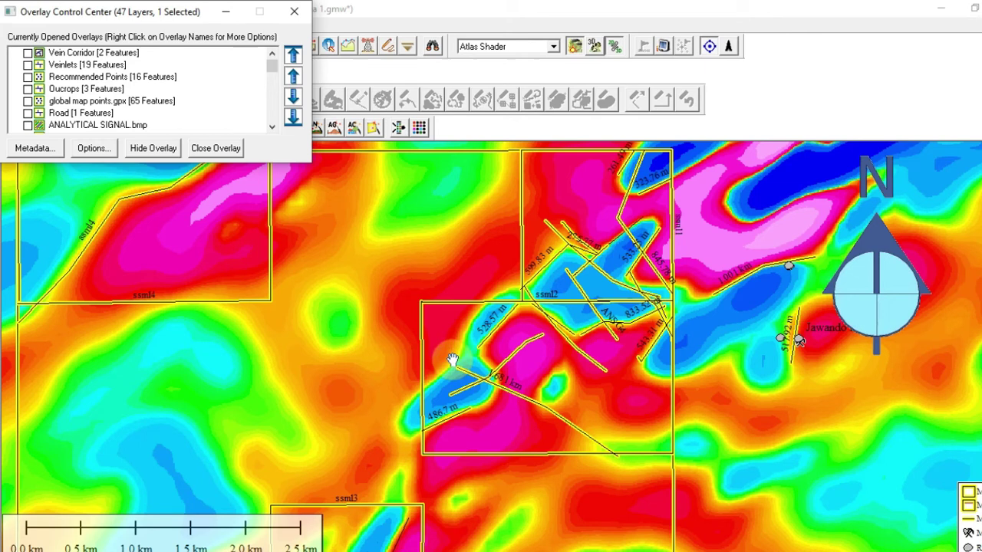
drag(473, 384, 577, 336)
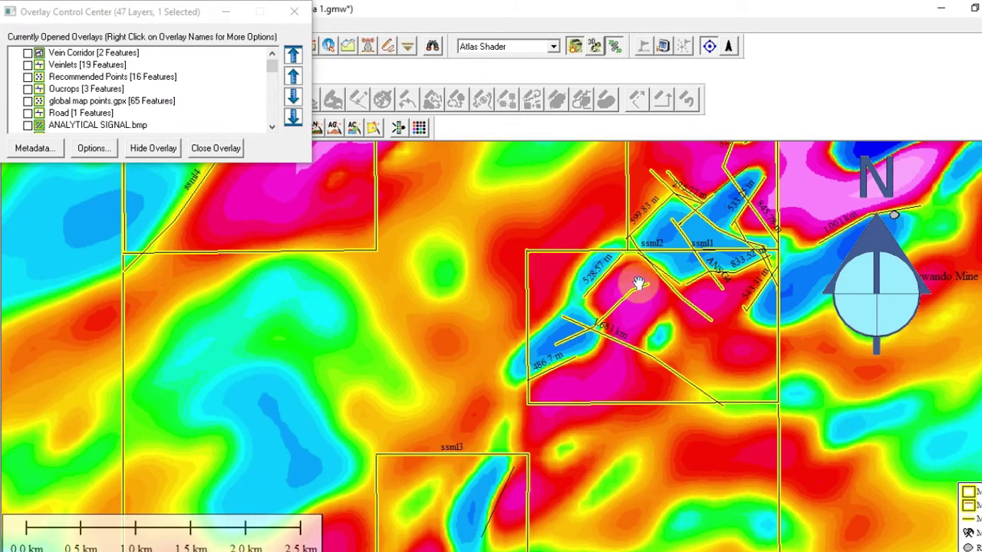
drag(652, 258, 618, 326)
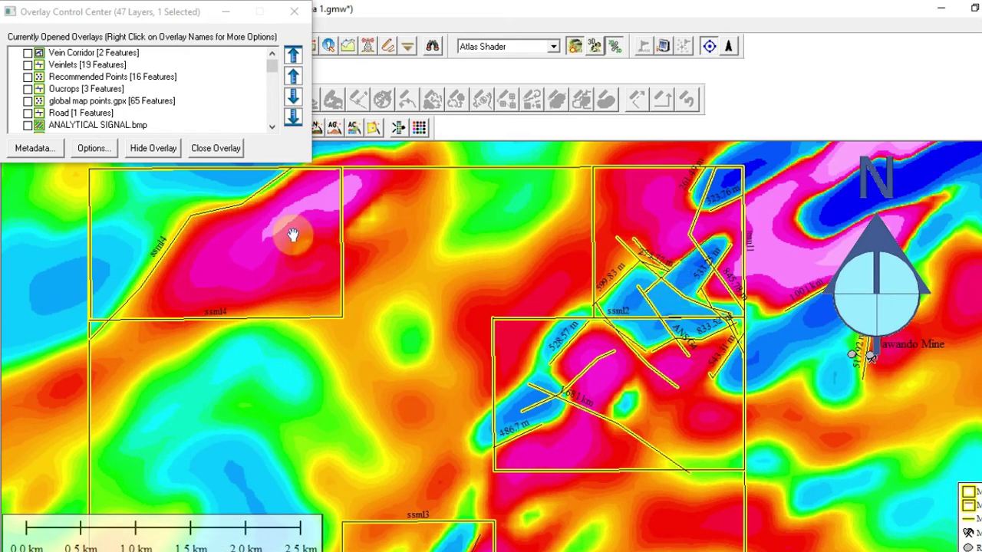
drag(565, 340, 605, 312)
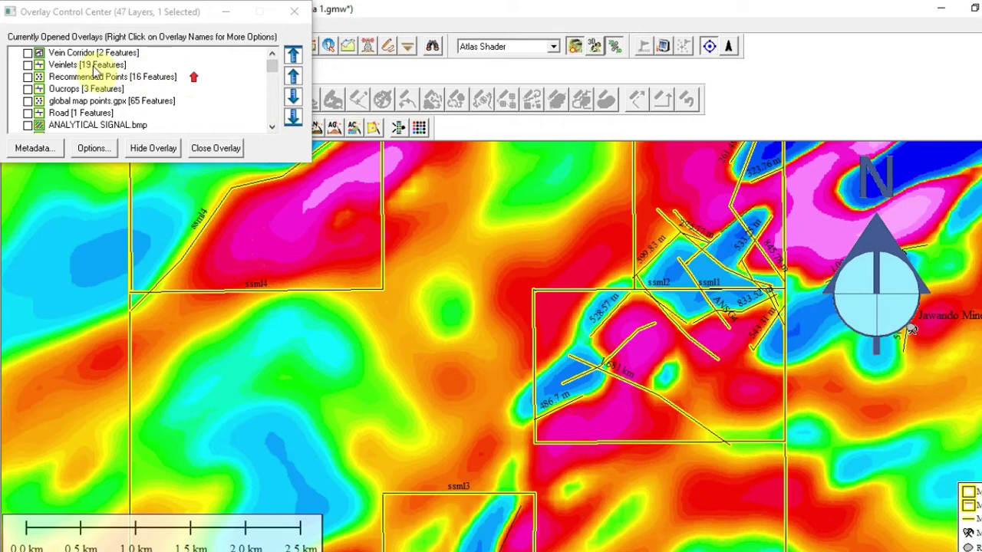
click(28, 53)
click(28, 54)
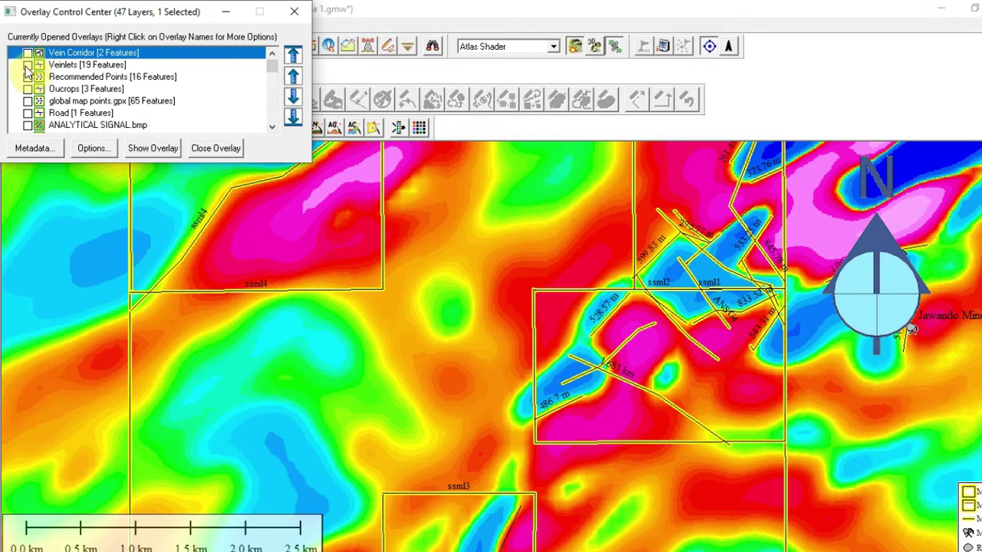
Display the Veinlets overlay and inspect the E-W veins and veinlets around the ssml1 block.
click(28, 65)
drag(748, 273, 664, 306)
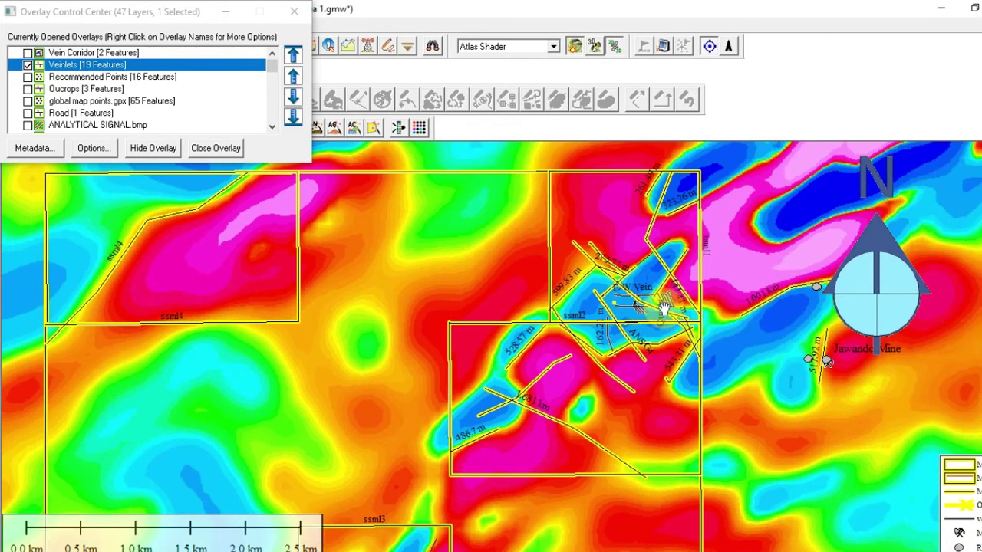
scroll(664, 307, up, 3)
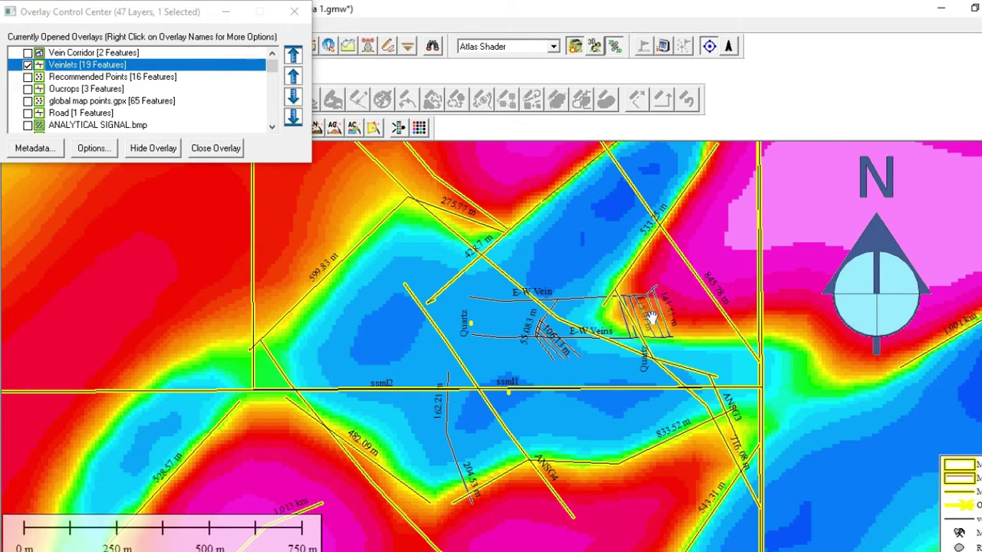
scroll(657, 324, up, 2)
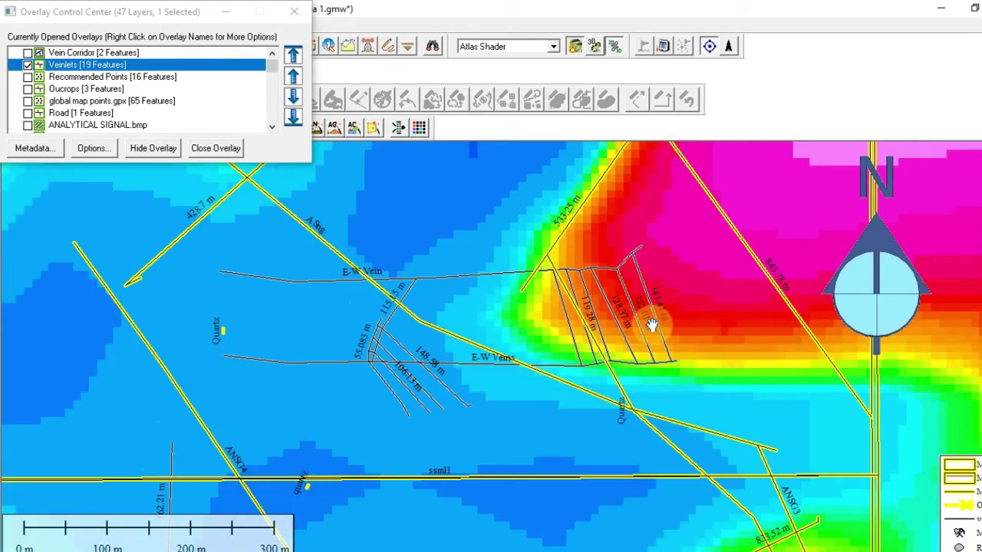
scroll(642, 307, down, 2)
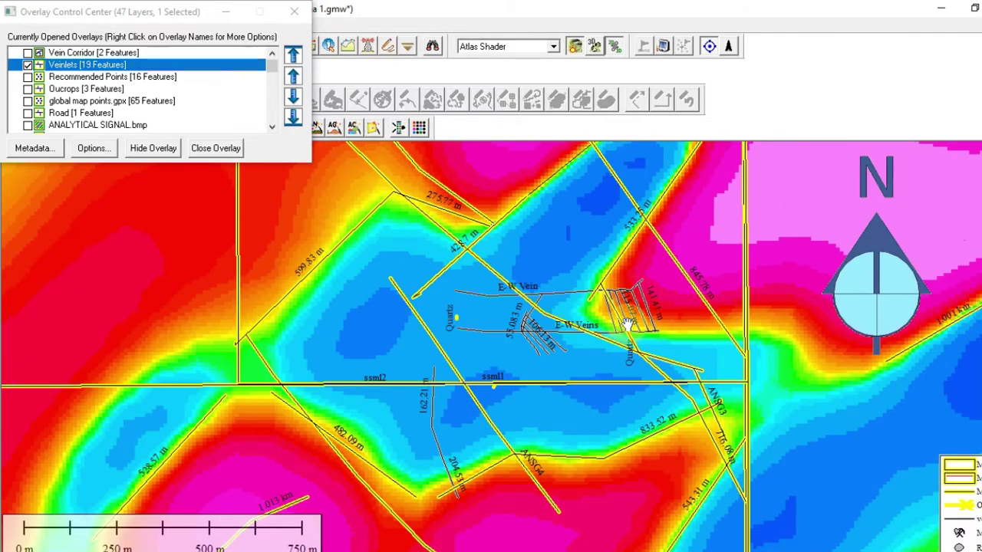
scroll(622, 320, down, 1)
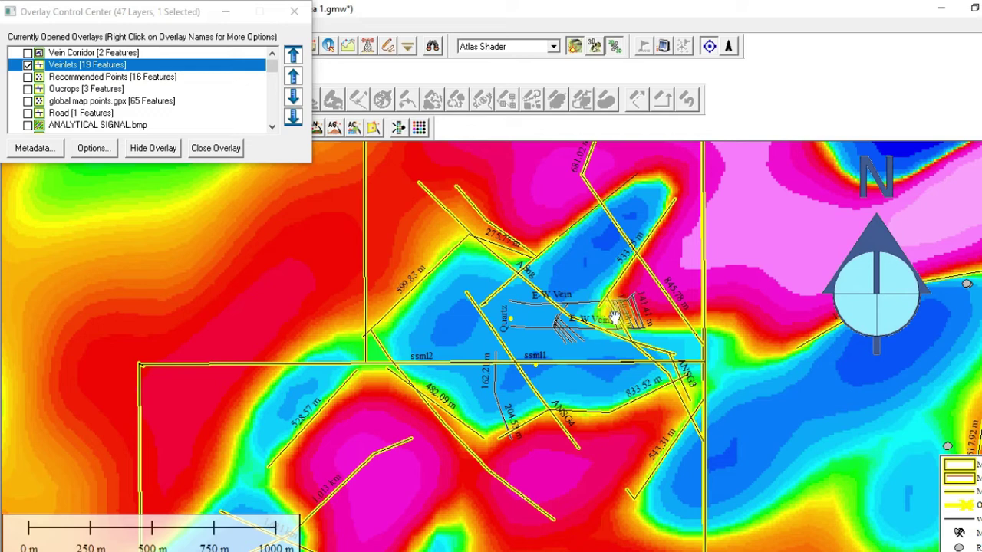
Examine the veinlets between the two E-W veins and how they relate to the surrounding fracture lines.
scroll(625, 313, up, 2)
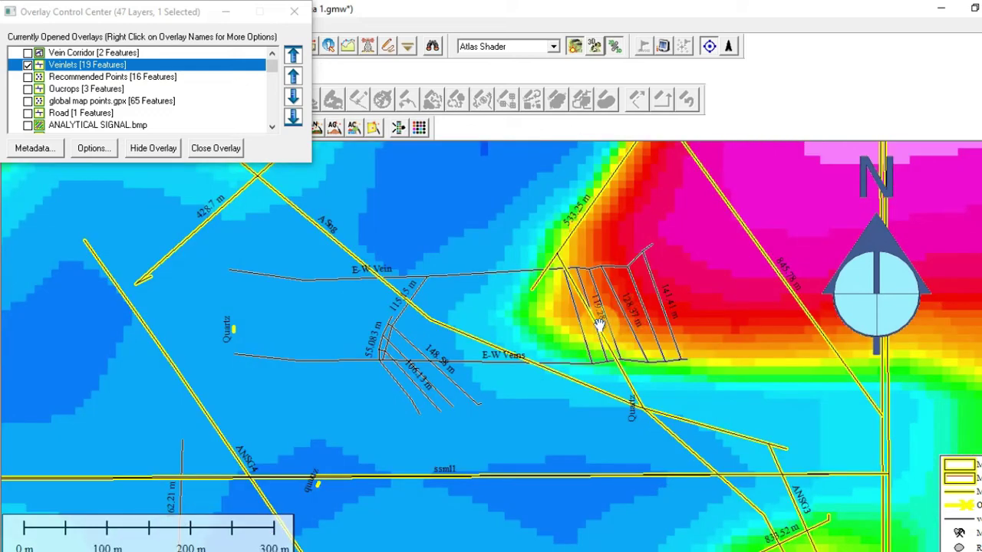
scroll(589, 308, down, 1)
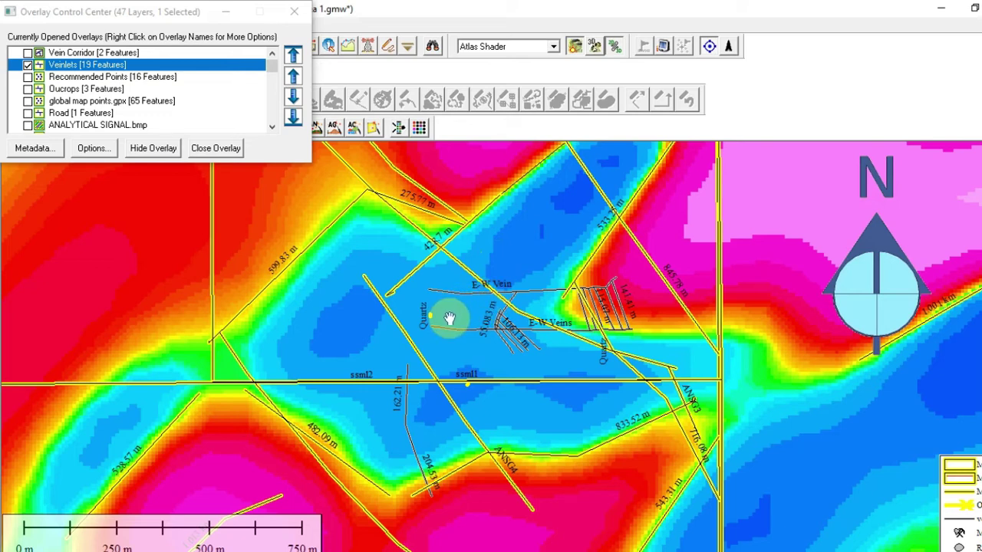
drag(425, 321, 478, 313)
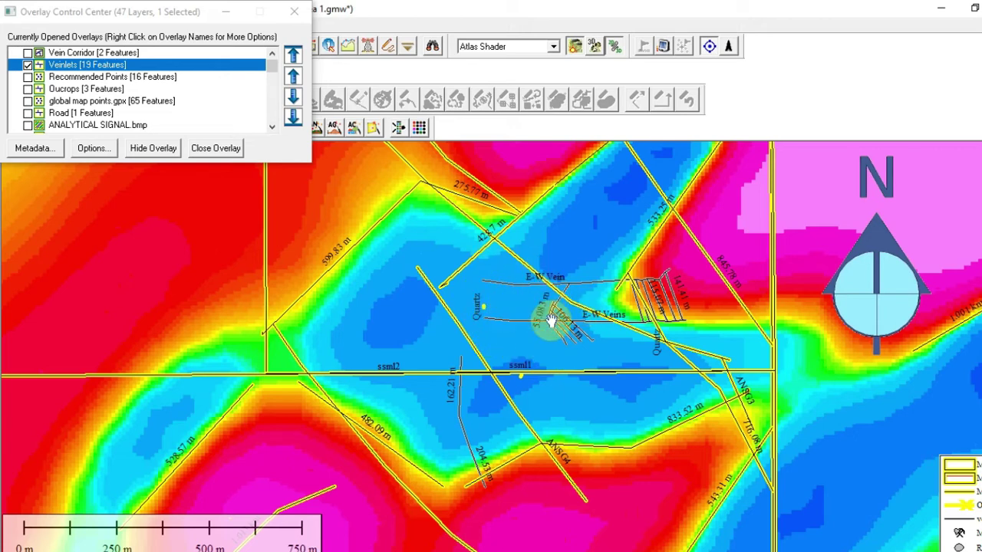
Display the chinese coordinates-Jawando.csv overlay and compare its points with the ANSG3 fracture and the E-W veins.
drag(273, 66, 275, 126)
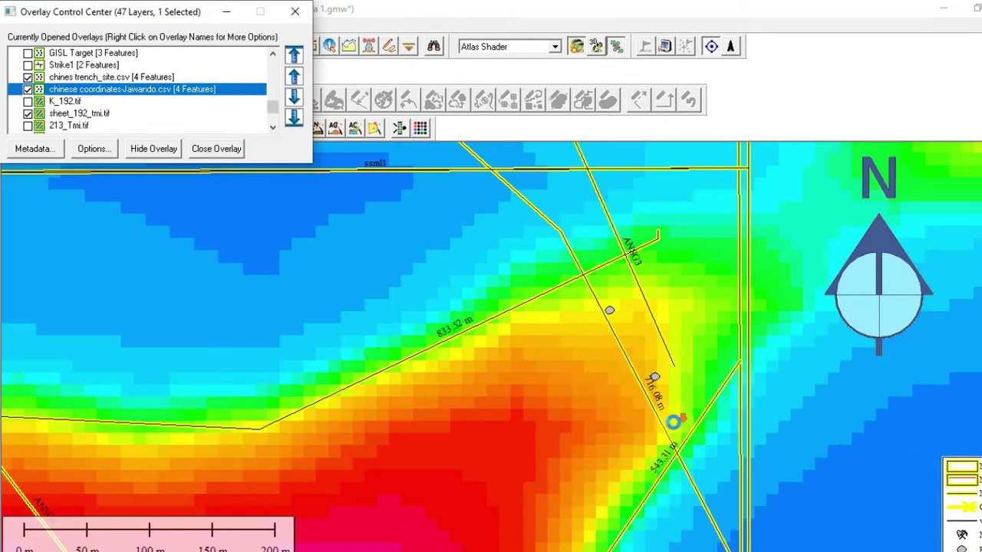
key(Up)
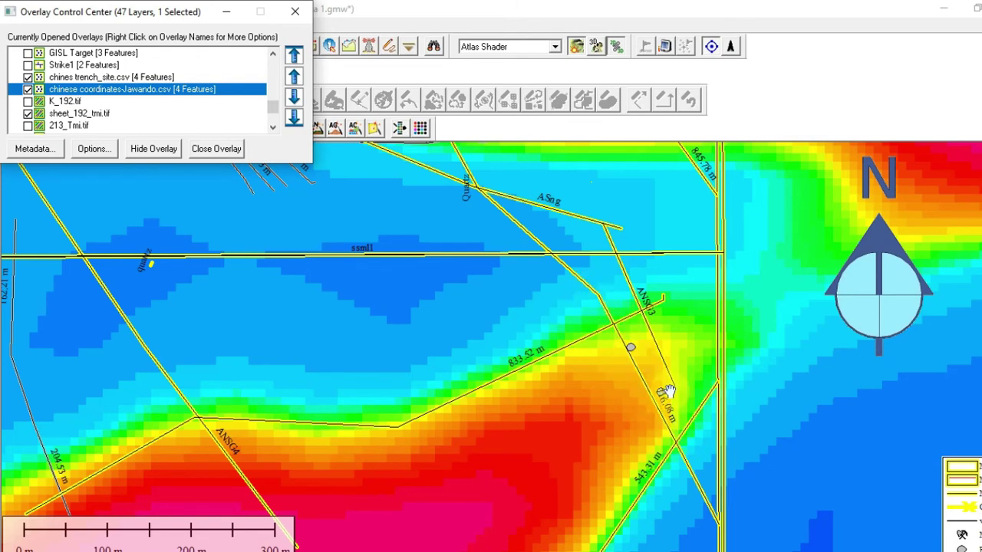
click(610, 284)
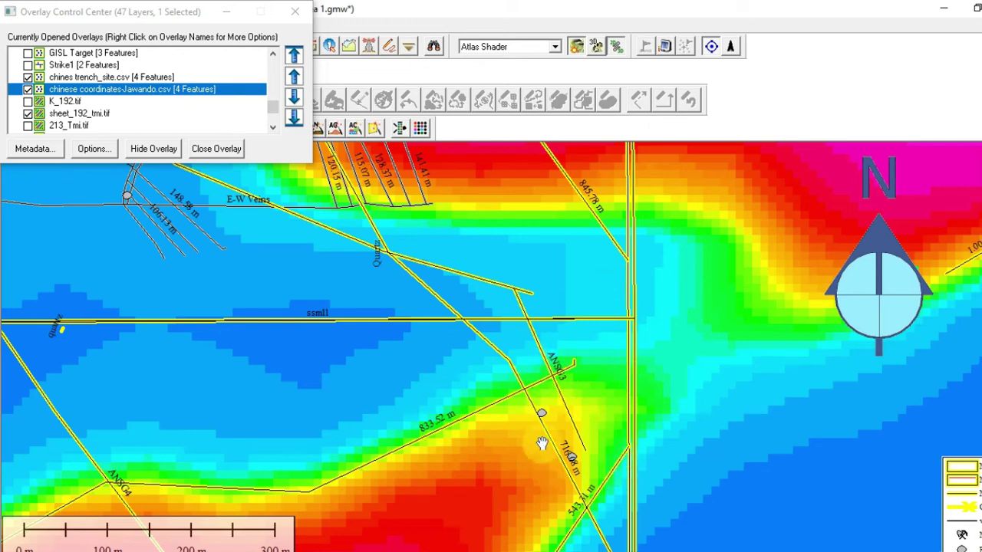
click(568, 435)
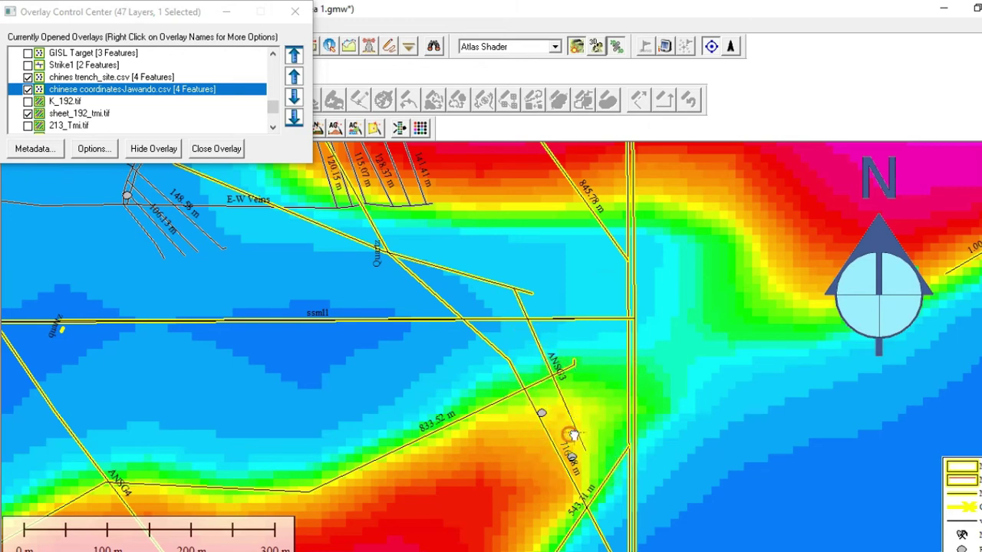
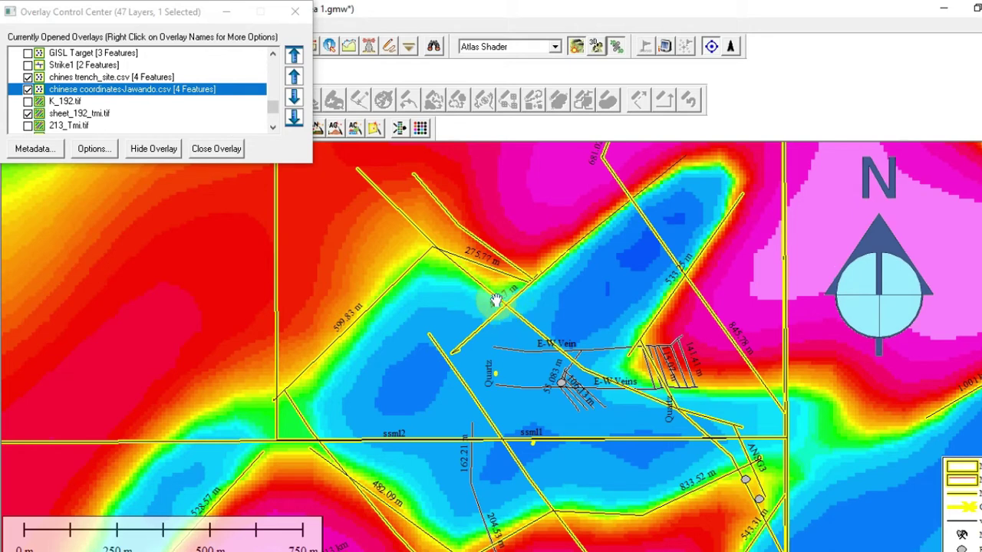
scroll(488, 281, up, 1)
scroll(514, 300, down, 1)
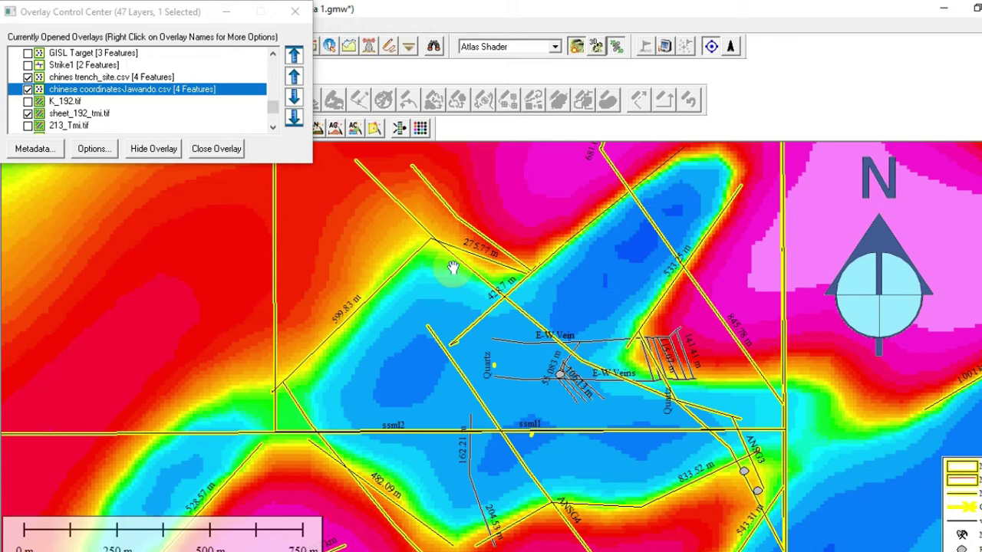
Display the Oucrops overlay and inspect the quartz outcrop crossing the veinlets north of the ssml1 line.
click(150, 114)
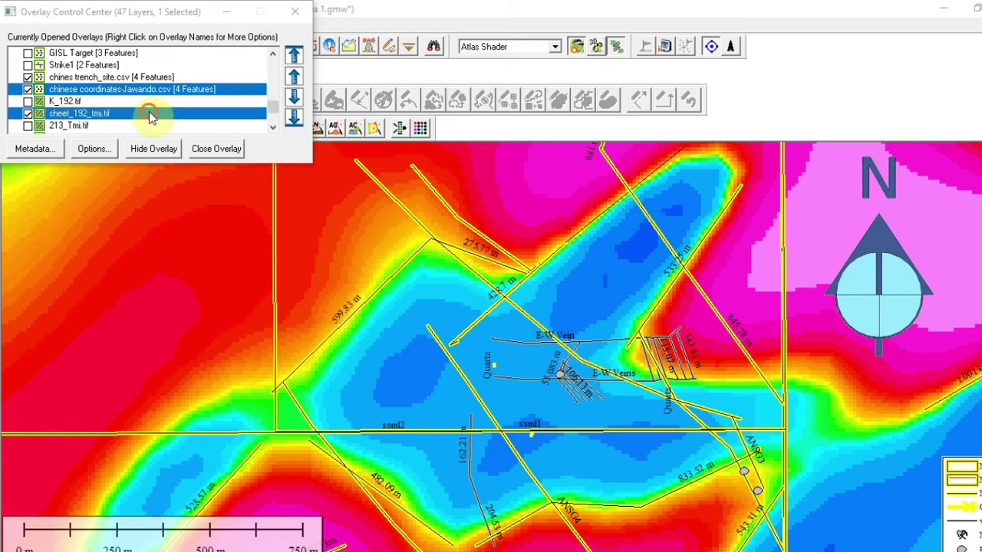
key(Up)
key(Up)
key(Up)
key(Up)
key(Up)
key(Up)
key(Up)
key(Up)
key(Up)
key(Up)
key(Up)
key(Up)
key(Up)
key(Up)
key(Up)
key(Up)
key(Up)
key(Up)
key(Up)
key(Up)
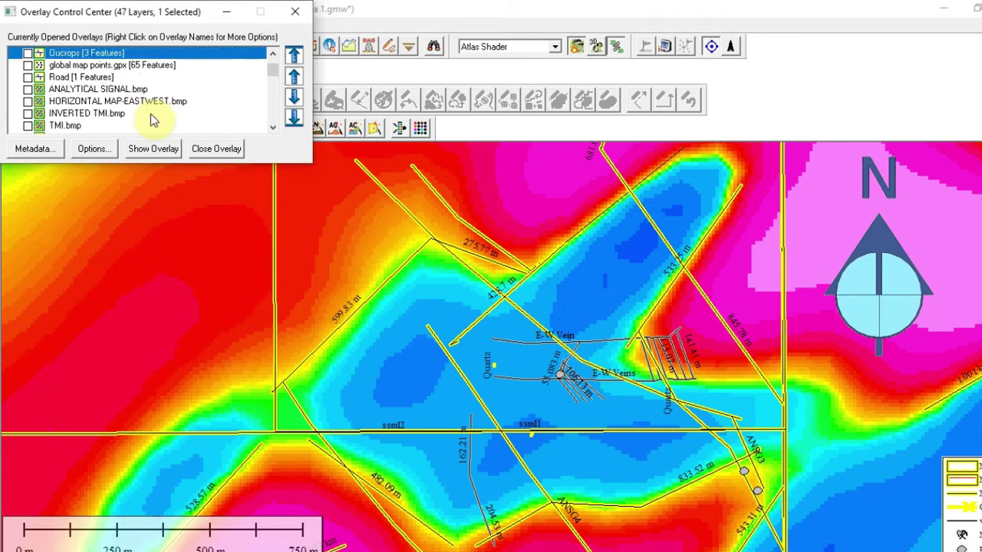
click(26, 53)
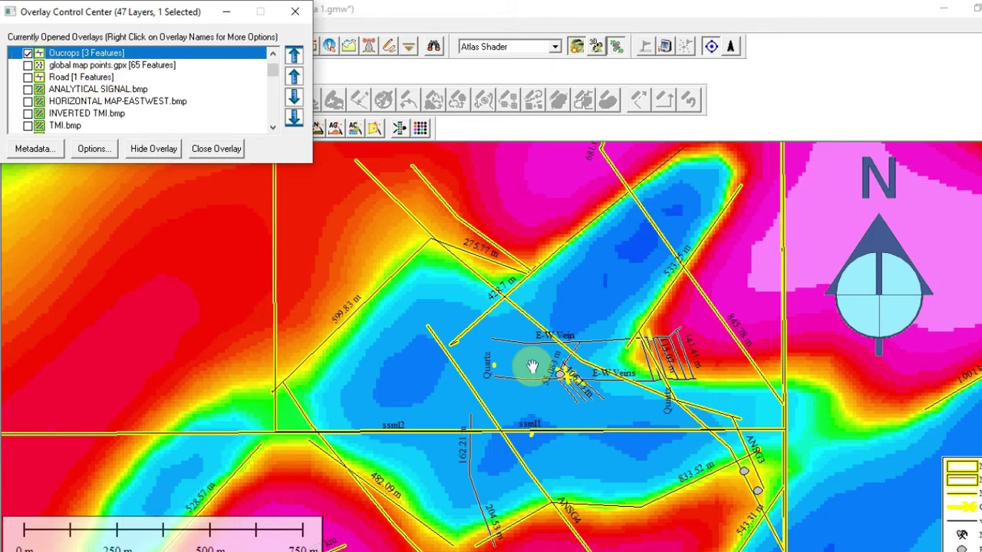
scroll(565, 377, up, 2)
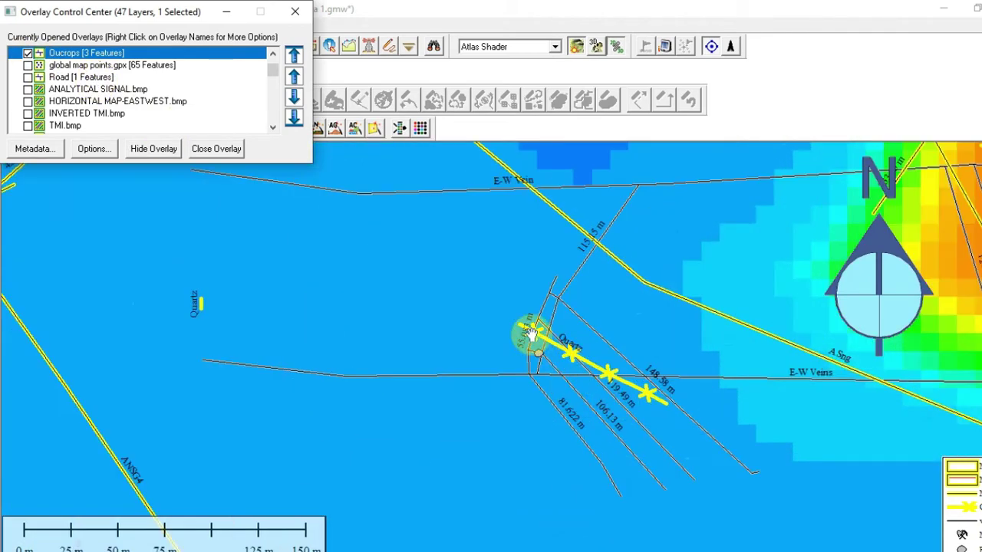
drag(585, 363, 721, 432)
scroll(721, 432, down, 5)
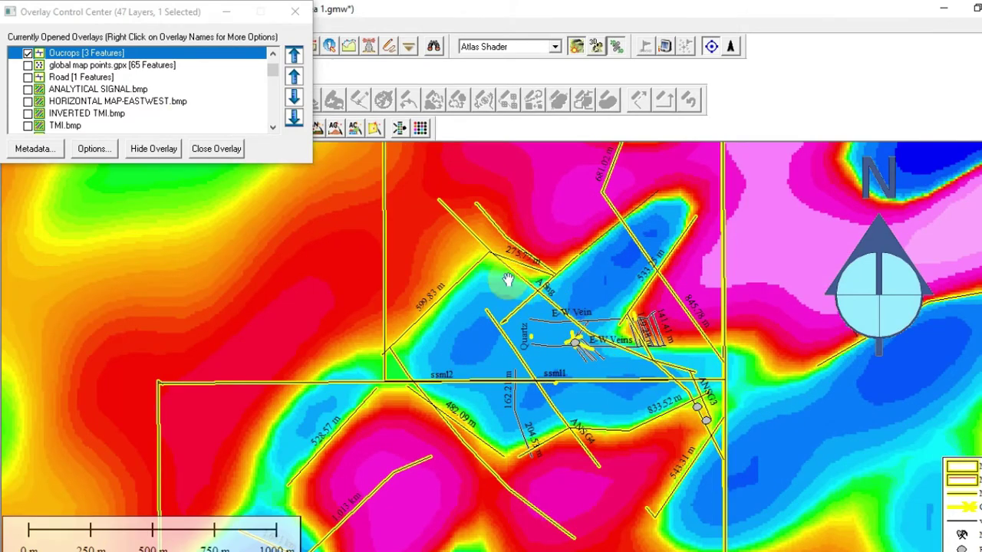
Examine the fracture lines, quartz outcrops and coordinate points around the magnetic low in the ssml1 and ssml2 blocks.
scroll(589, 337, up, 2)
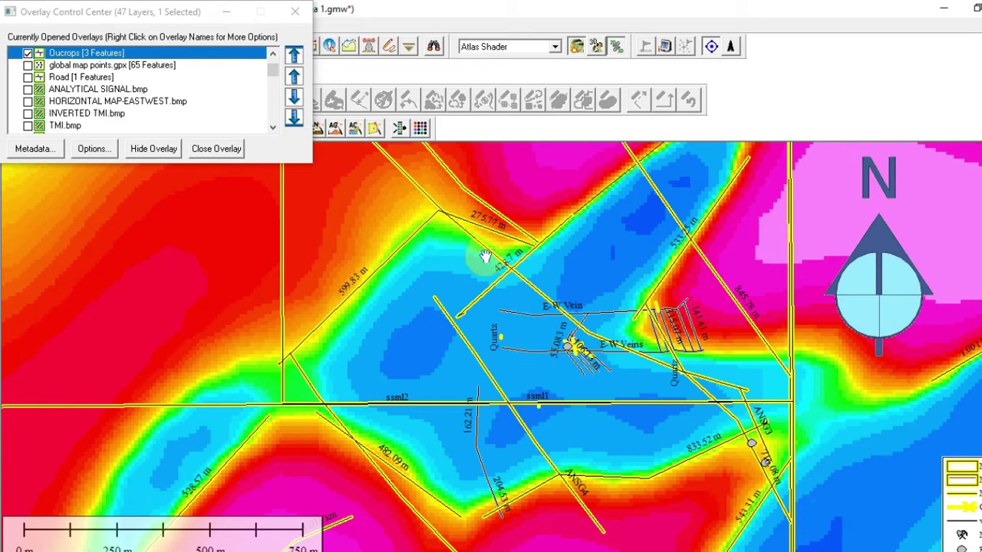
drag(471, 242, 486, 273)
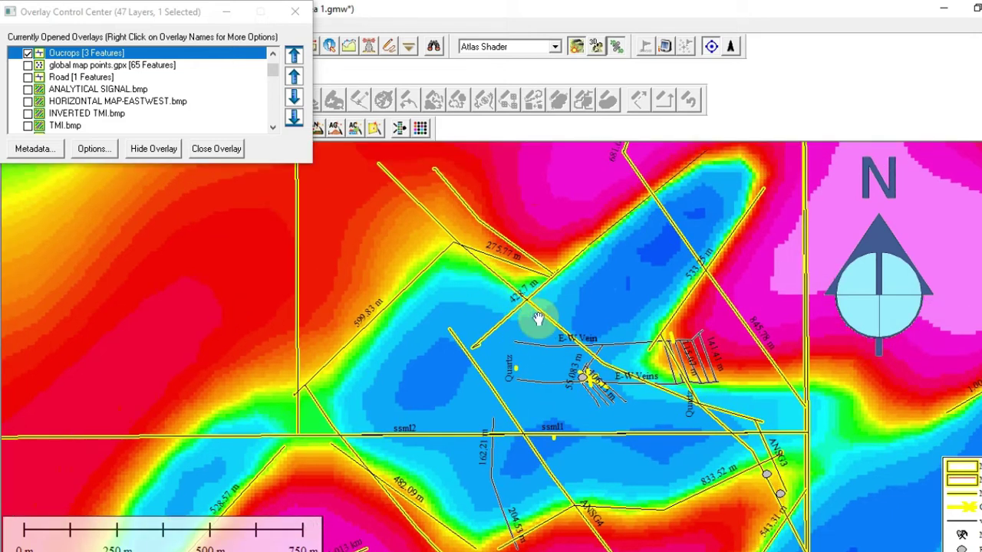
drag(585, 396, 547, 368)
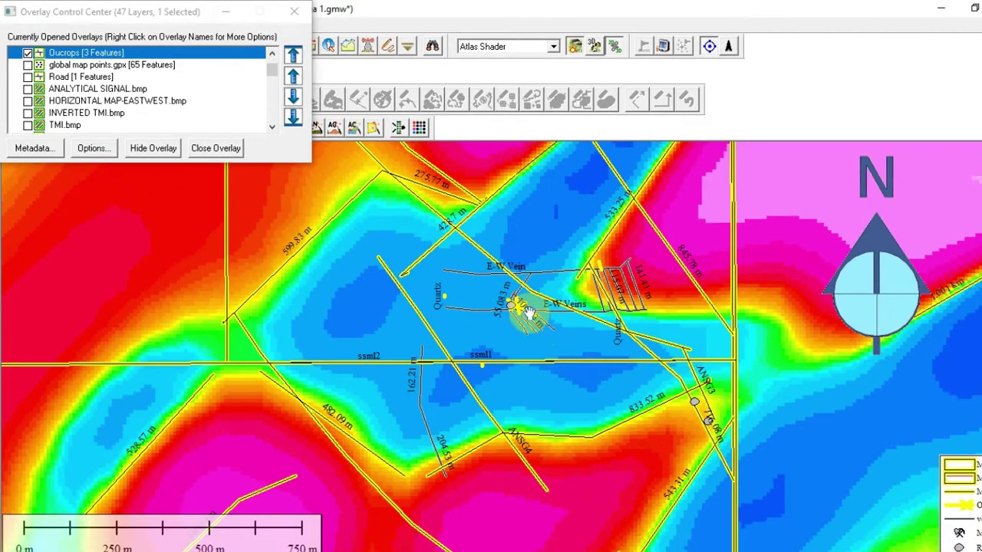
drag(575, 341, 561, 386)
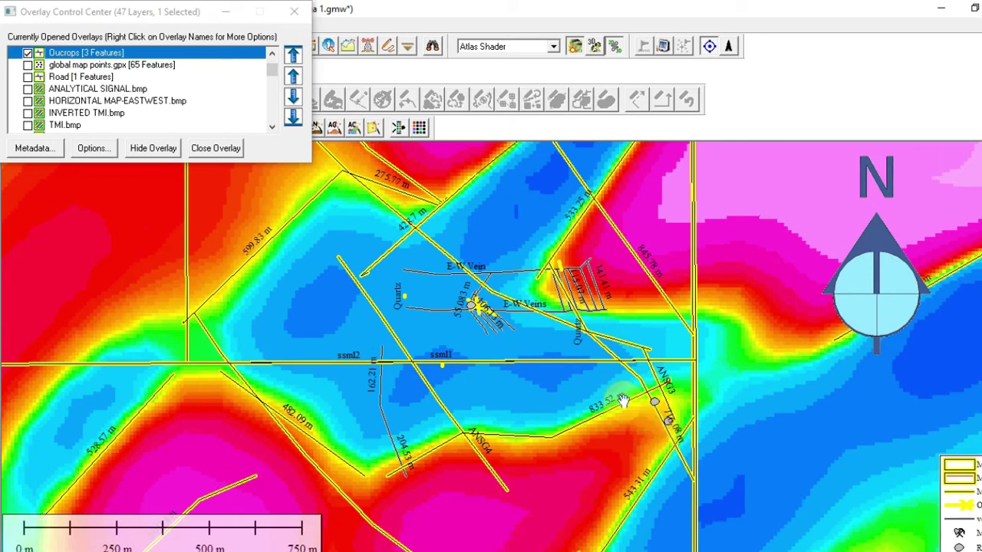
drag(646, 438, 708, 434)
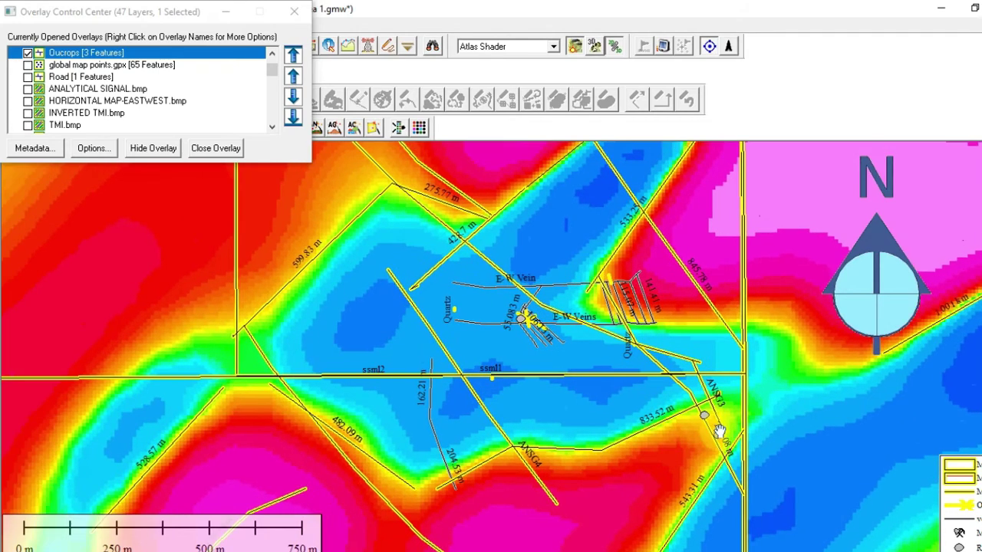
drag(395, 161, 435, 234)
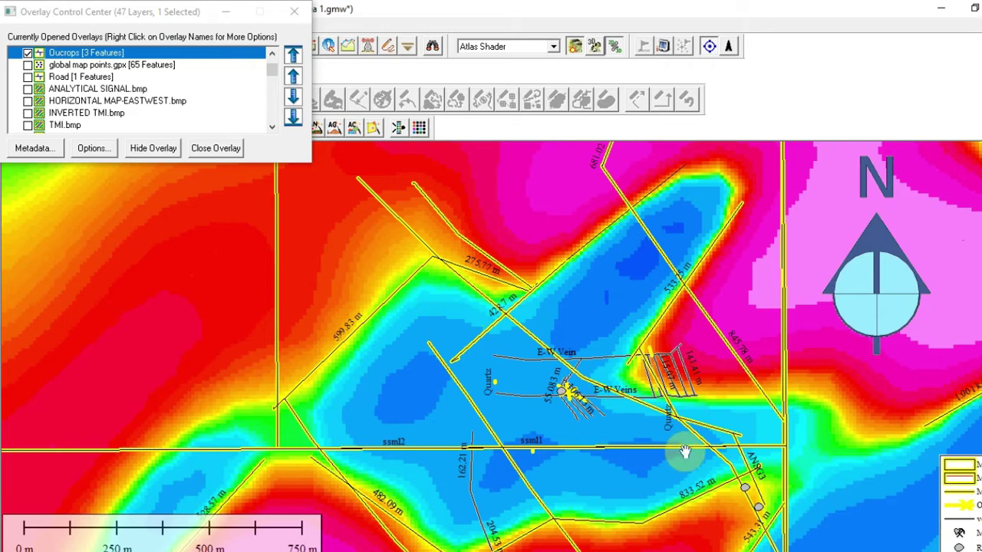
Compare the structures and points around Jawando Mine with those in the ssml1 block on the magnetic map.
drag(724, 509, 636, 377)
scroll(636, 377, down, 1)
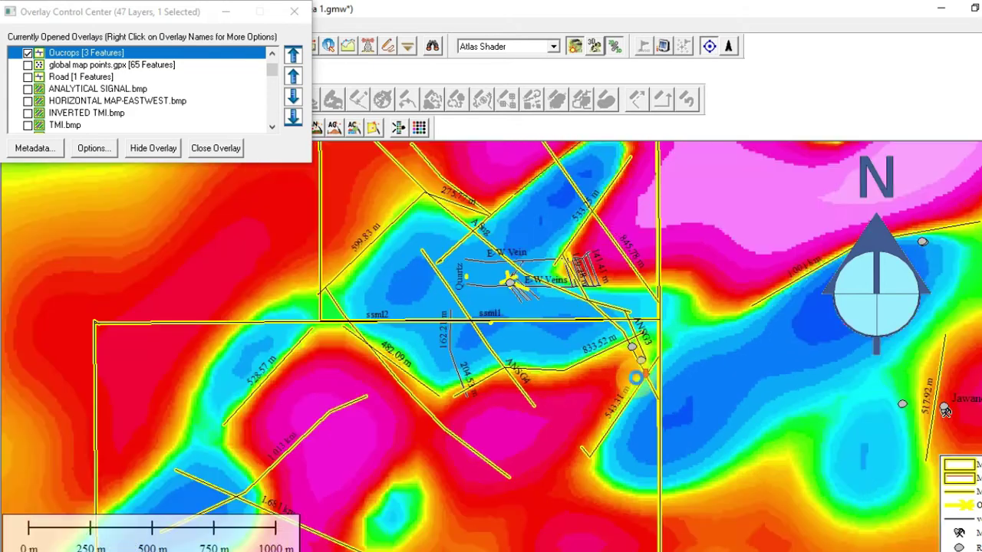
drag(900, 280, 716, 260)
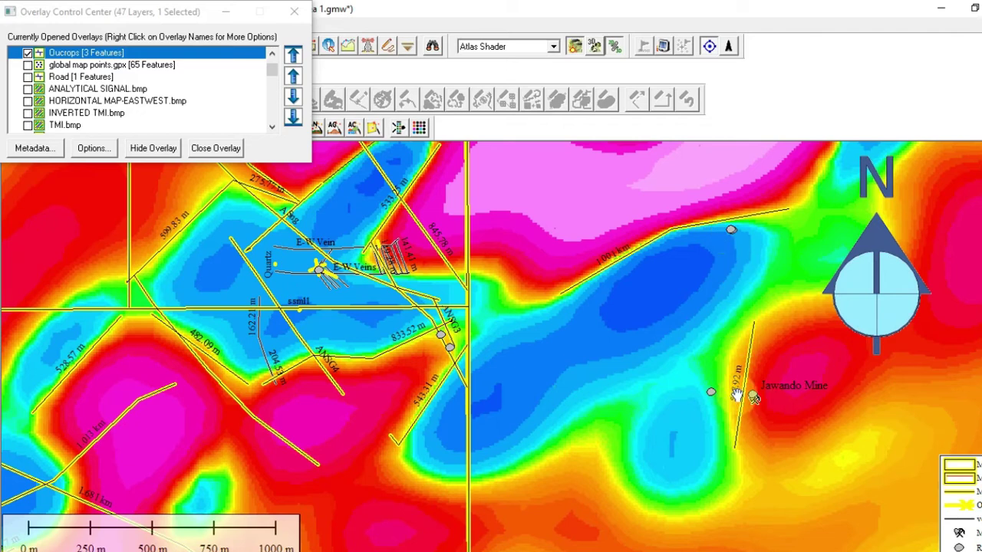
drag(392, 304, 555, 397)
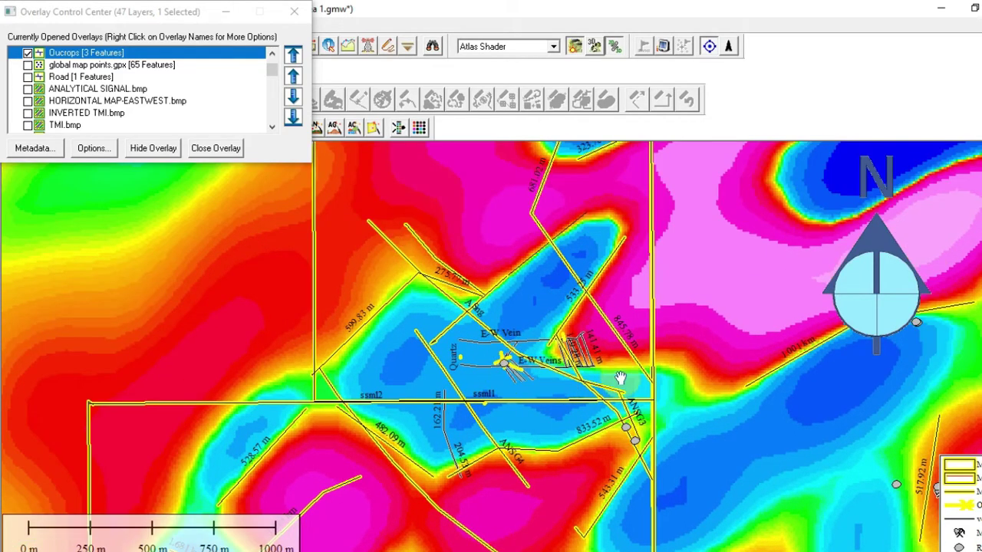
drag(511, 364, 578, 337)
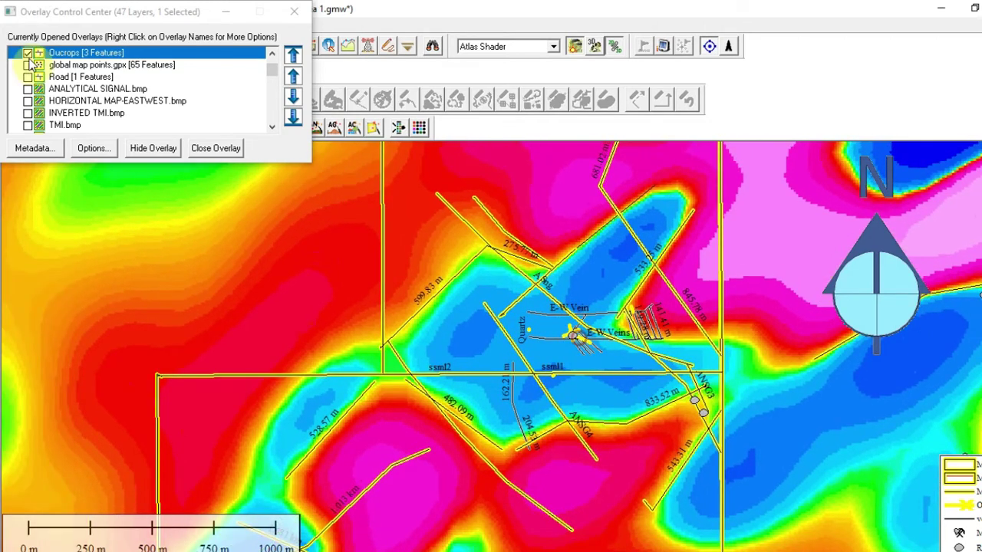
Hide the Oucrops and 130cus_Bound overlays and display the Th_192.tif overlay under the structures.
click(27, 53)
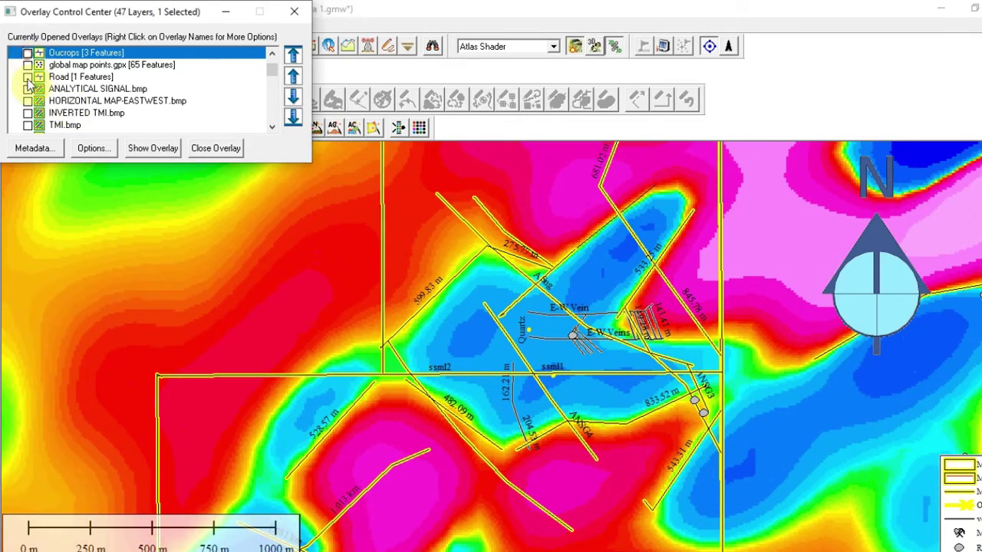
scroll(36, 114, down, 13)
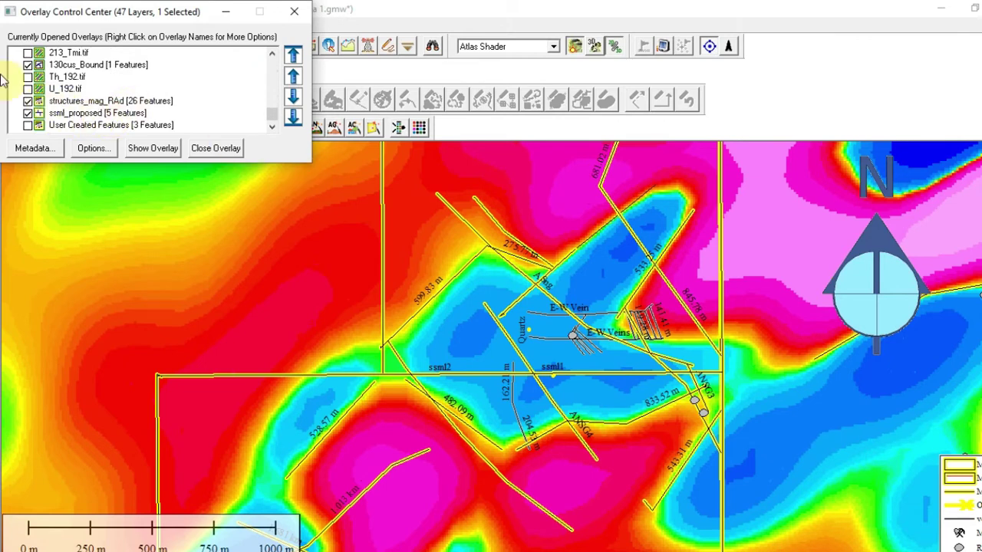
click(27, 77)
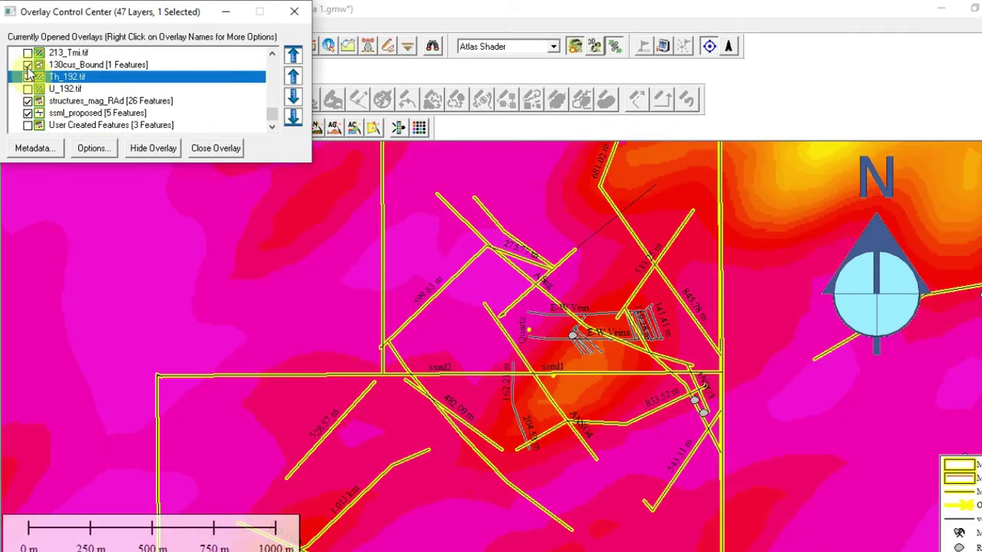
click(28, 65)
Examine the Th_192.tif anomalies around Jawando Mine and the coordinate points east of the block boundary.
drag(620, 399, 552, 359)
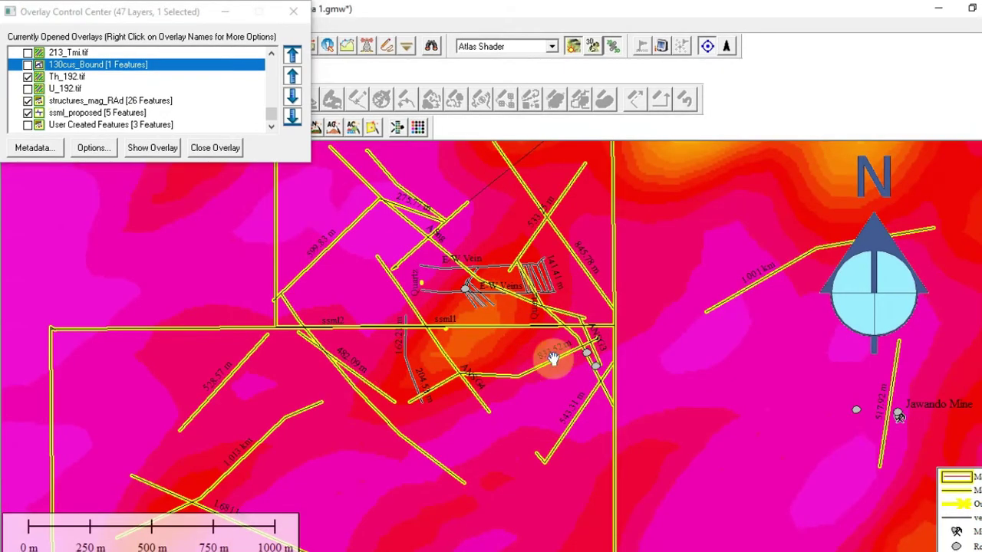
drag(618, 394, 467, 364)
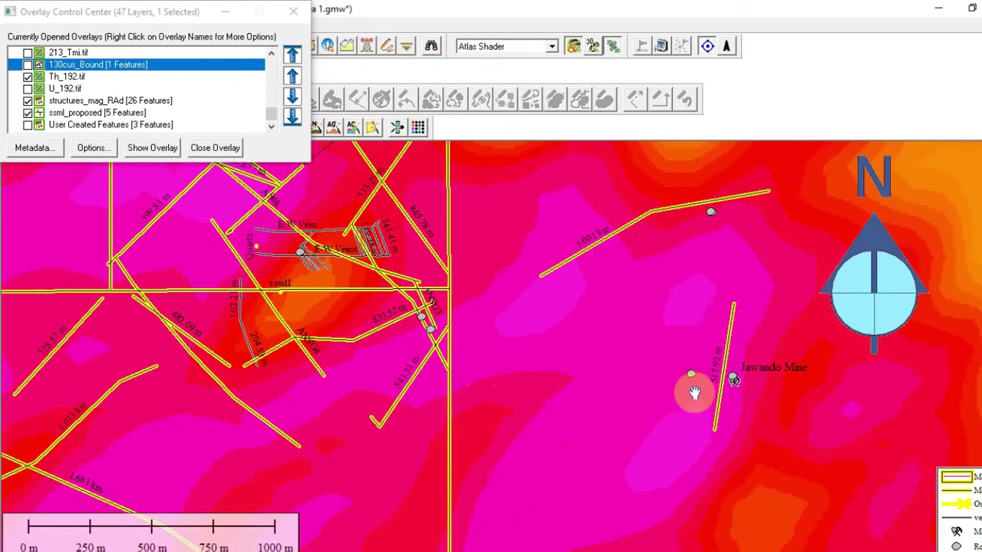
drag(728, 412, 755, 387)
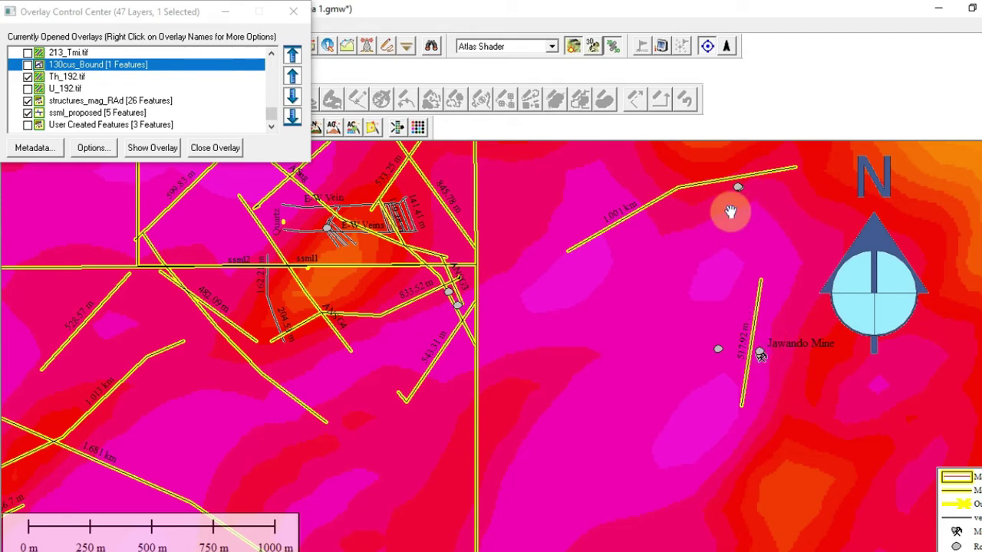
click(739, 187)
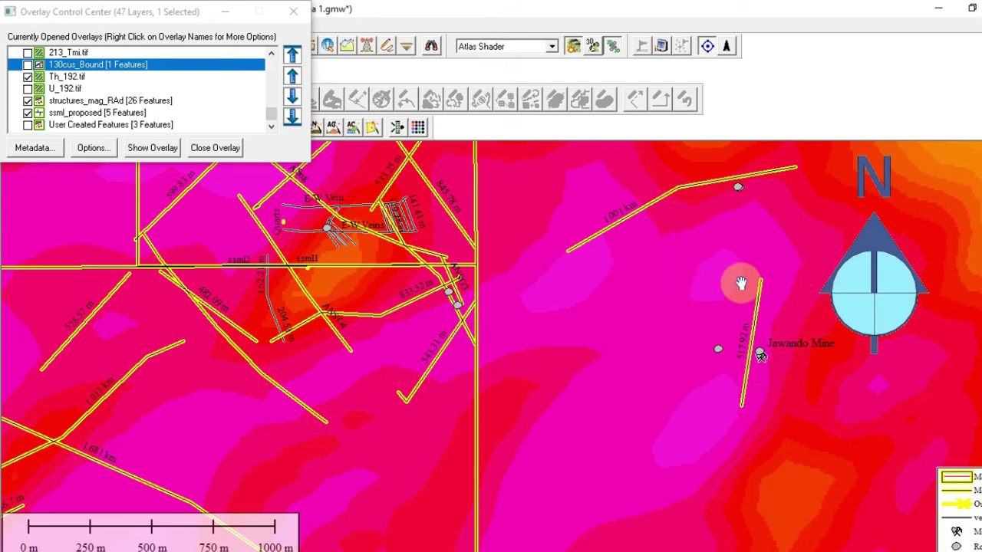
Examine how the fracture lines, E-W veins and coordinate points in the ssml1 block relate to the Th_192.tif anomaly.
drag(469, 340, 625, 359)
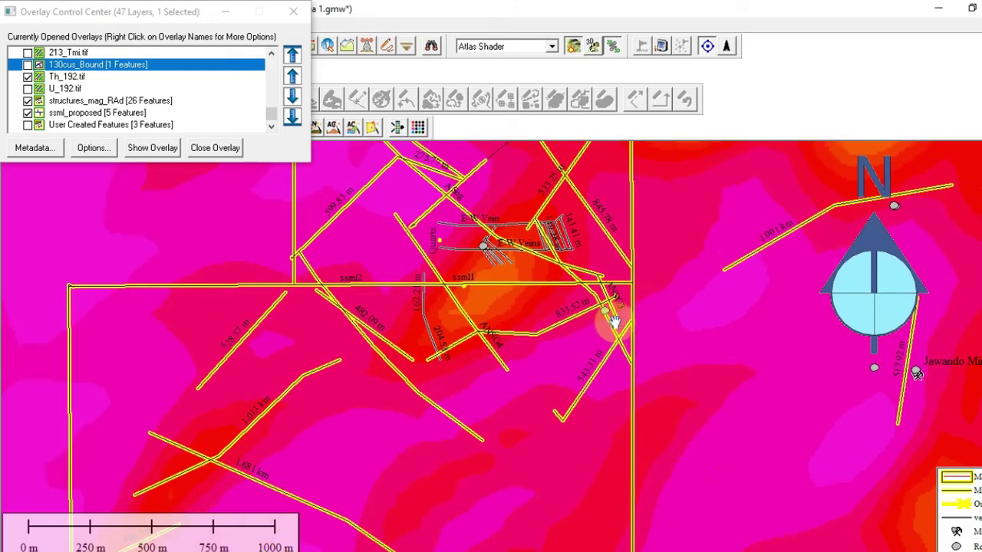
drag(599, 333, 603, 371)
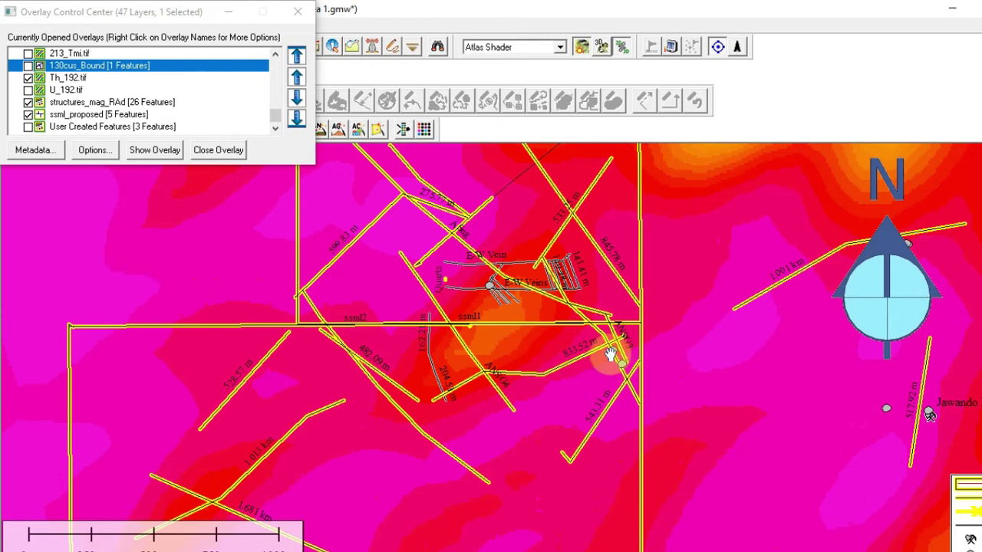
drag(612, 357, 653, 368)
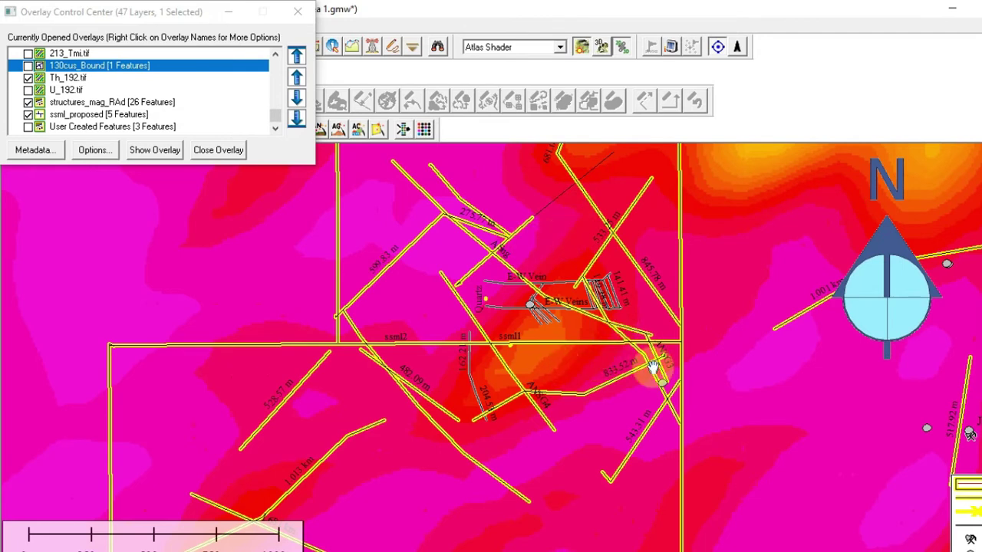
drag(548, 269, 614, 302)
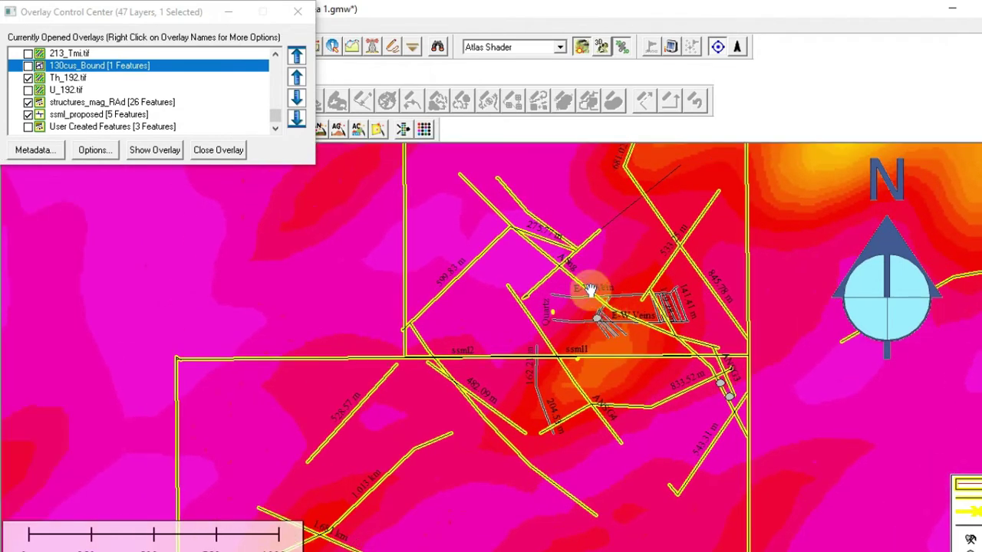
Compare the Th_192.tif anomaly beneath the E-W veins in the ssml1 block with the response around Jawando Mine and its nearby structures.
scroll(593, 283, up, 3)
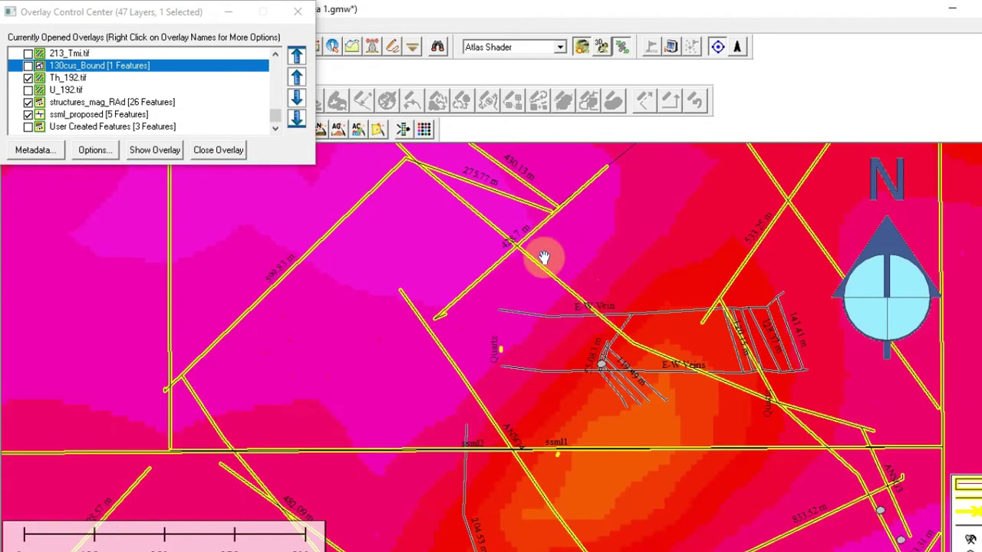
scroll(620, 290, down, 3)
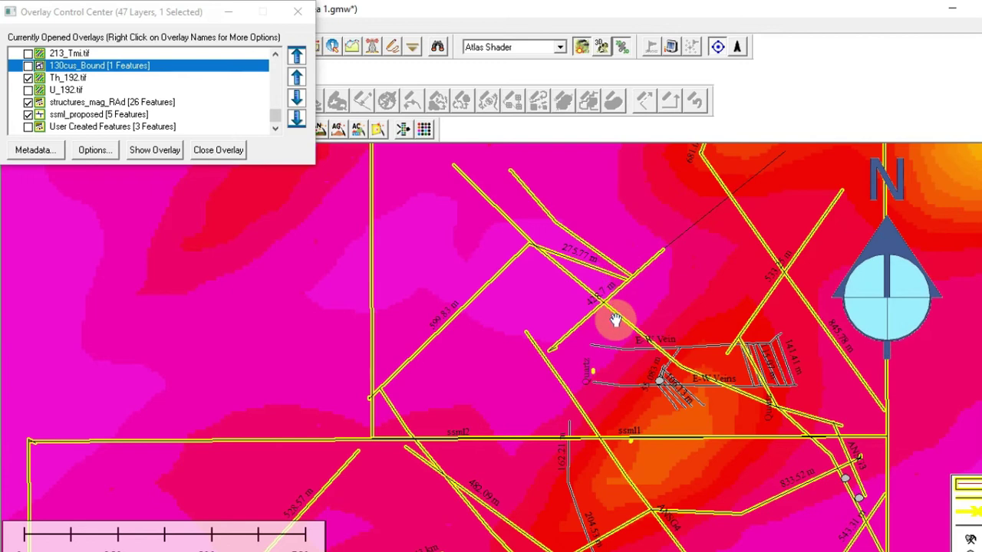
drag(614, 322, 569, 328)
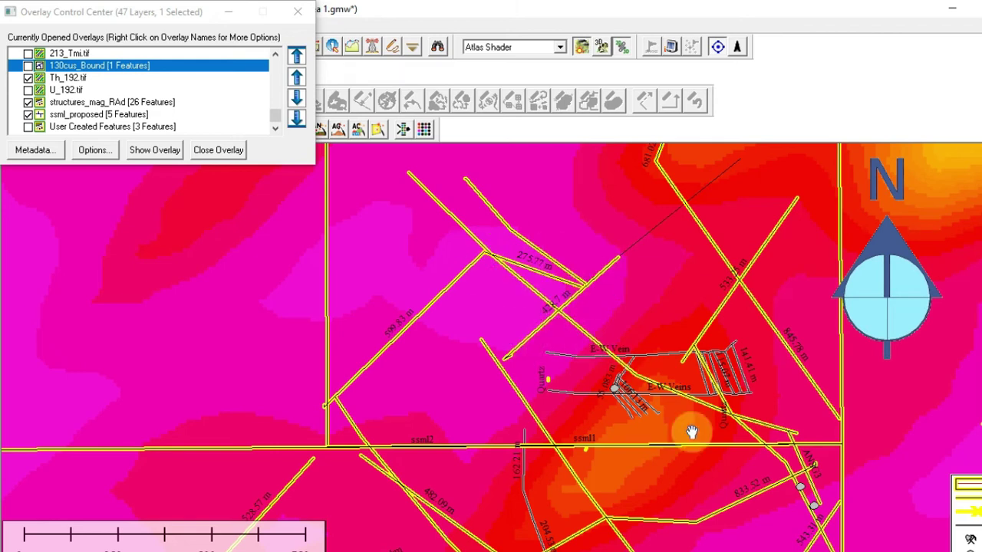
scroll(530, 292, down, 1)
scroll(610, 397, up, 1)
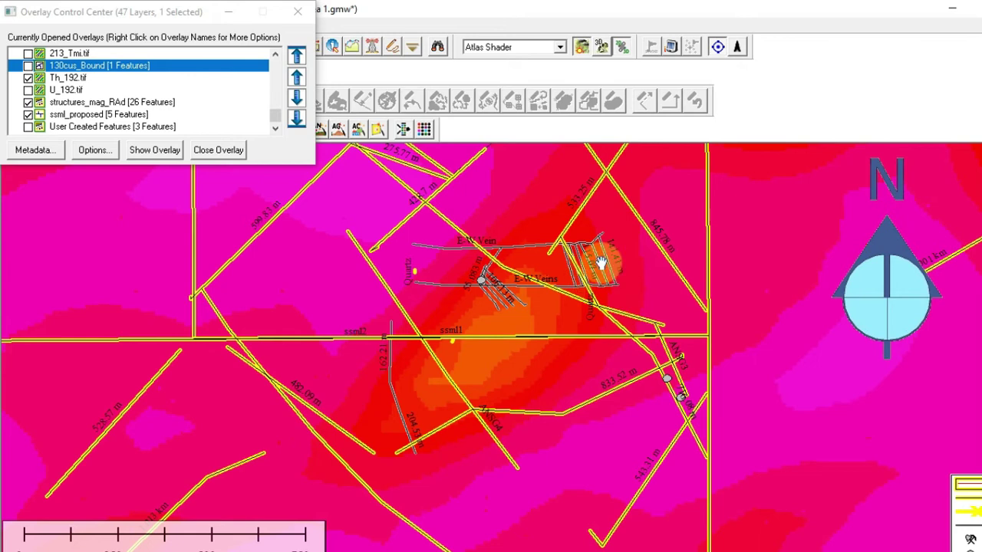
drag(625, 335, 559, 349)
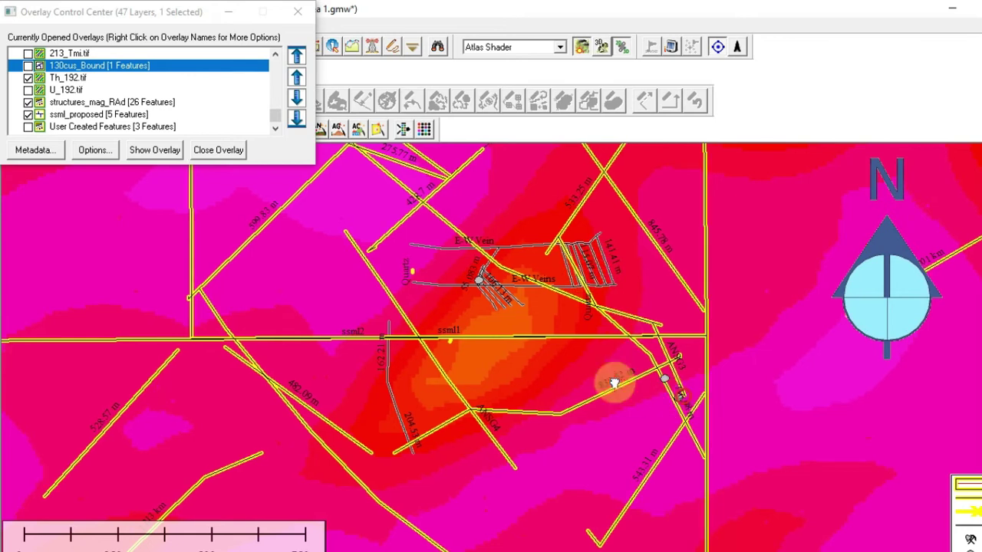
drag(690, 383, 561, 361)
drag(708, 363, 548, 332)
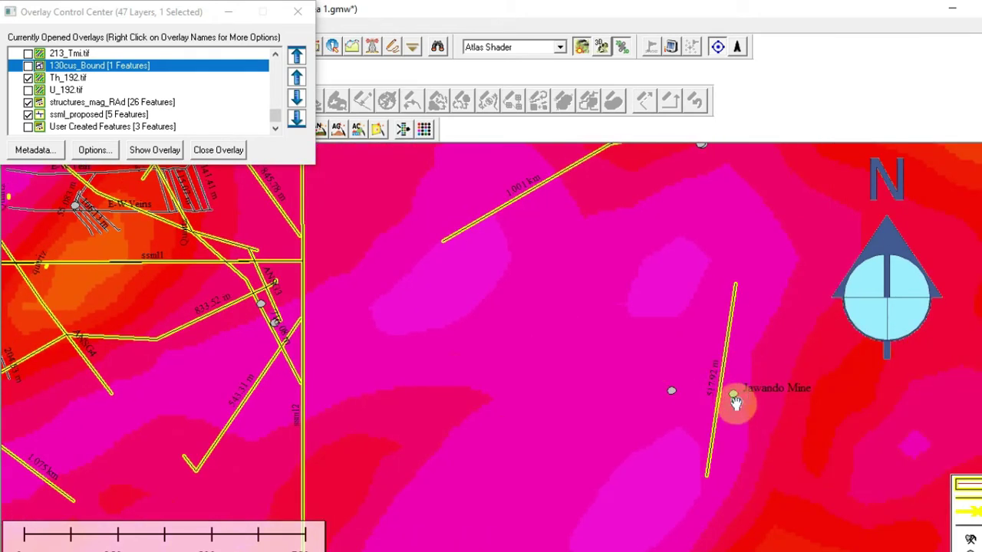
drag(675, 343, 708, 401)
drag(716, 239, 750, 265)
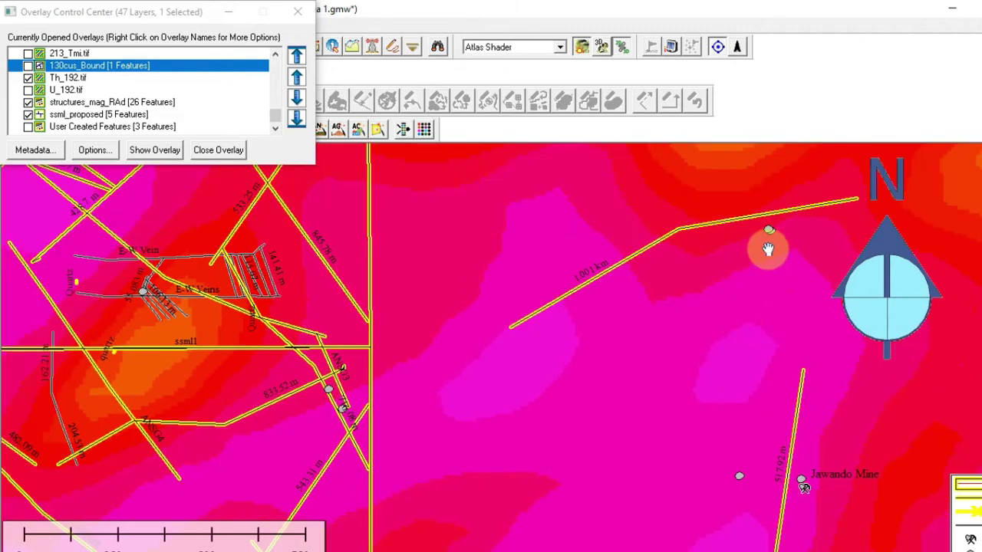
drag(352, 418, 657, 355)
drag(545, 310, 608, 378)
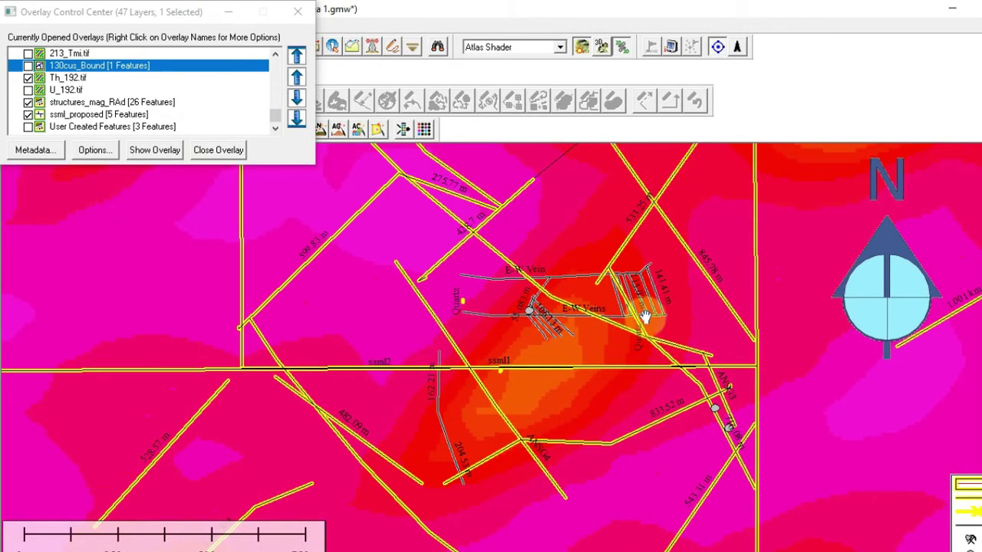
Examine how the mapped structures across the ssml1 and ssml2 blocks follow the Th_192.tif anomalies.
scroll(606, 336, down, 1)
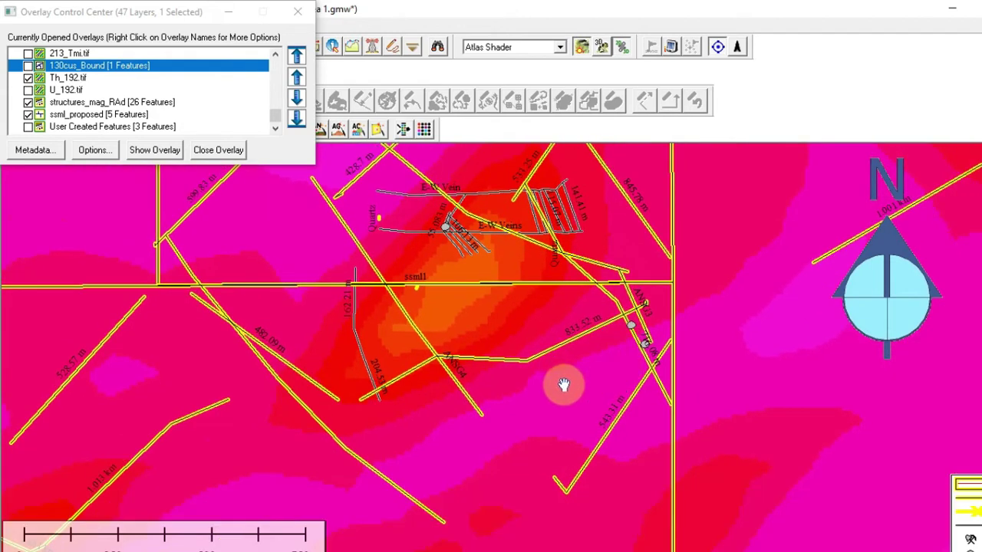
scroll(554, 395, down, 1)
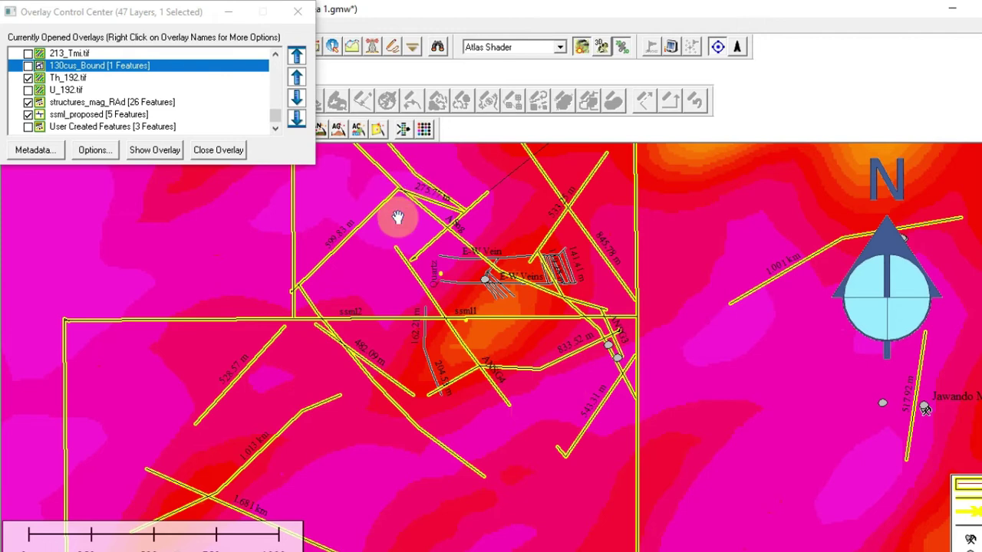
drag(544, 333, 583, 404)
drag(575, 329, 586, 453)
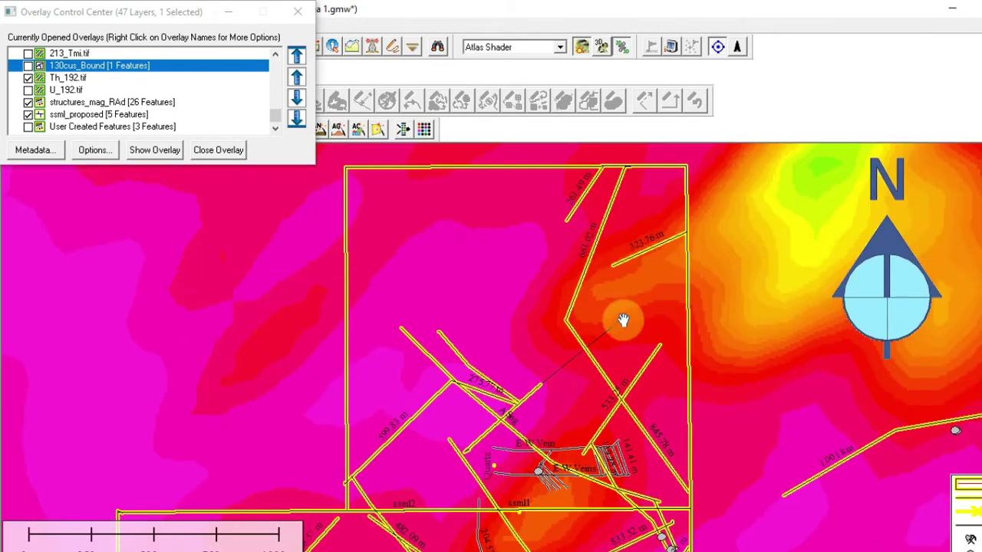
drag(611, 393, 616, 304)
drag(588, 391, 601, 272)
drag(537, 384, 574, 296)
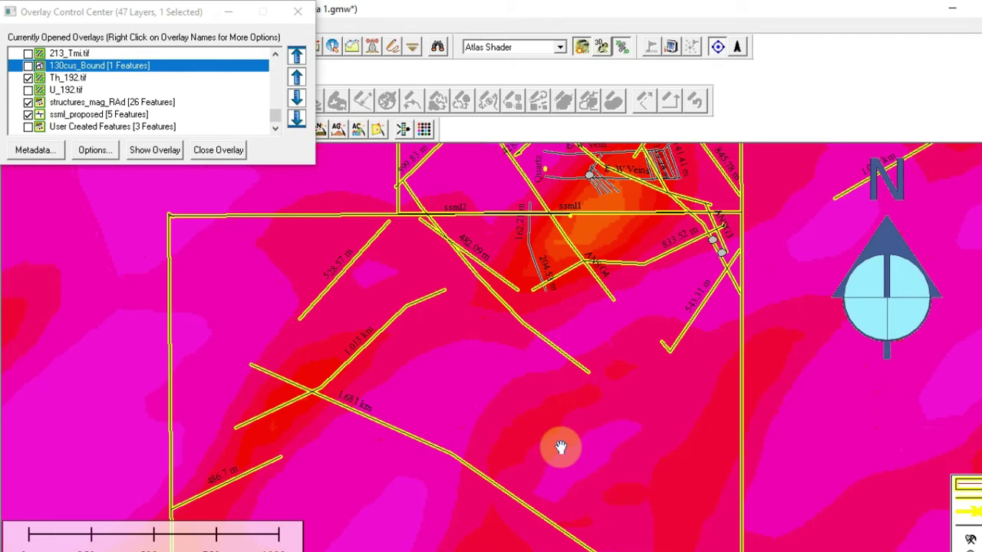
drag(672, 298, 674, 379)
drag(670, 304, 697, 368)
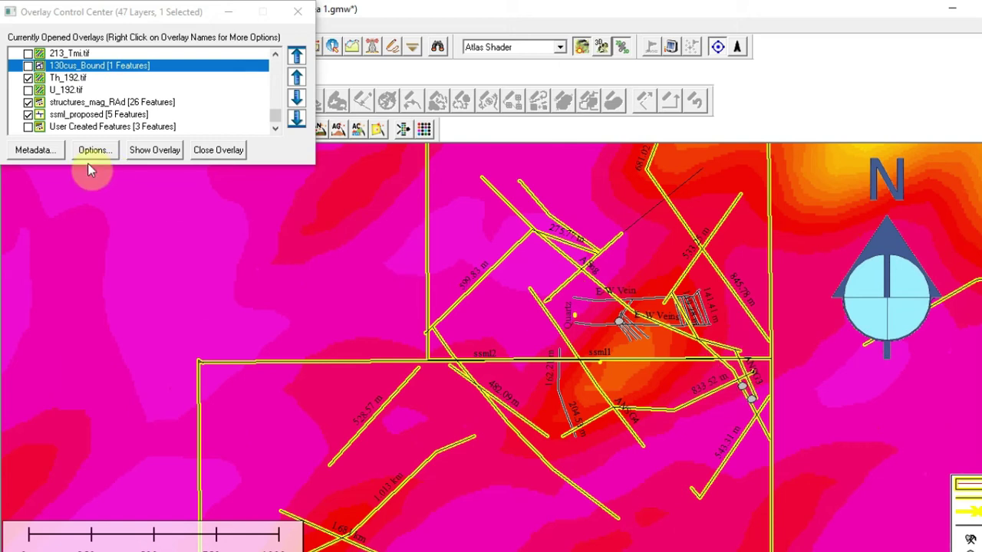
Hide the Th_192.tif overlay and display the ANALYTICAL SIGNAL.bmp overlay under the structures and veinlets.
click(29, 78)
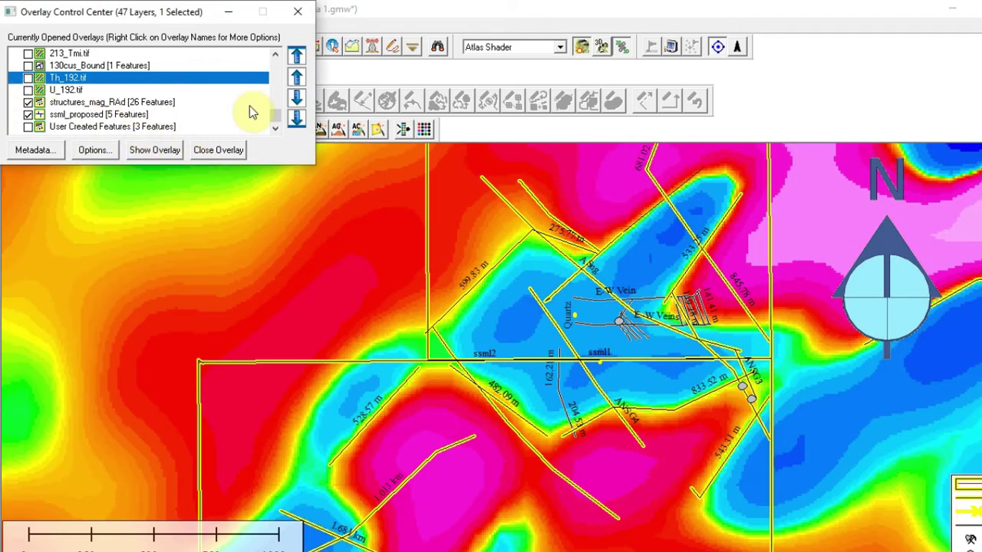
drag(275, 117, 274, 59)
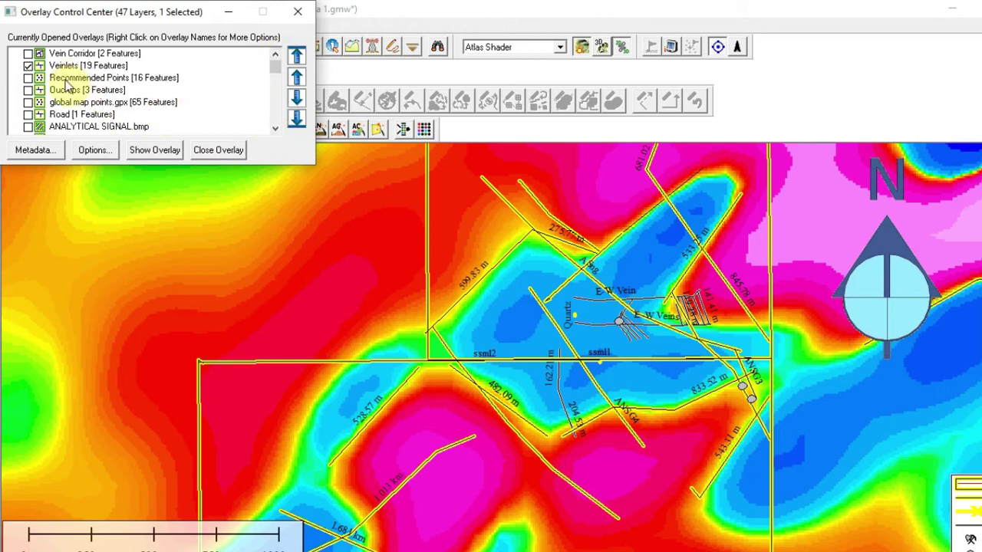
click(28, 90)
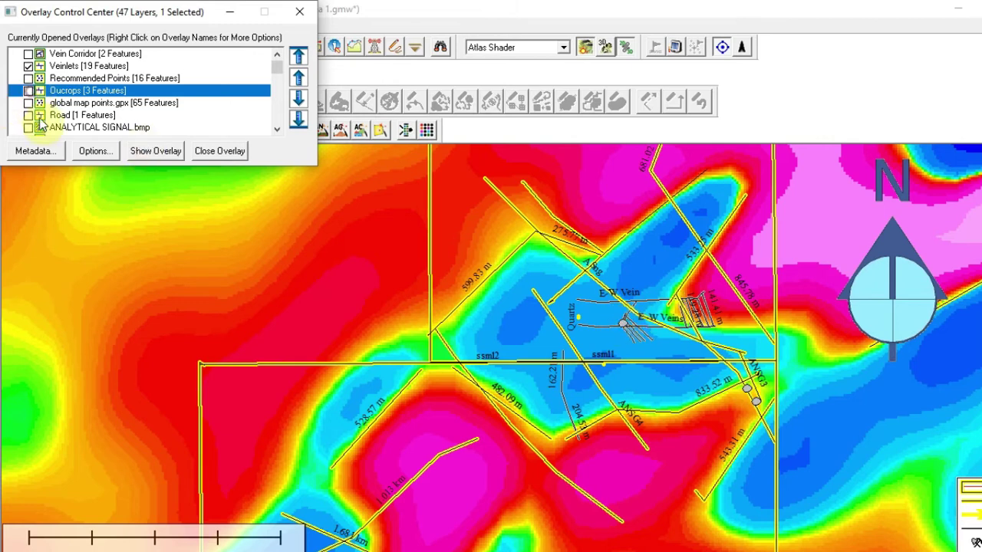
scroll(278, 123, down, 2)
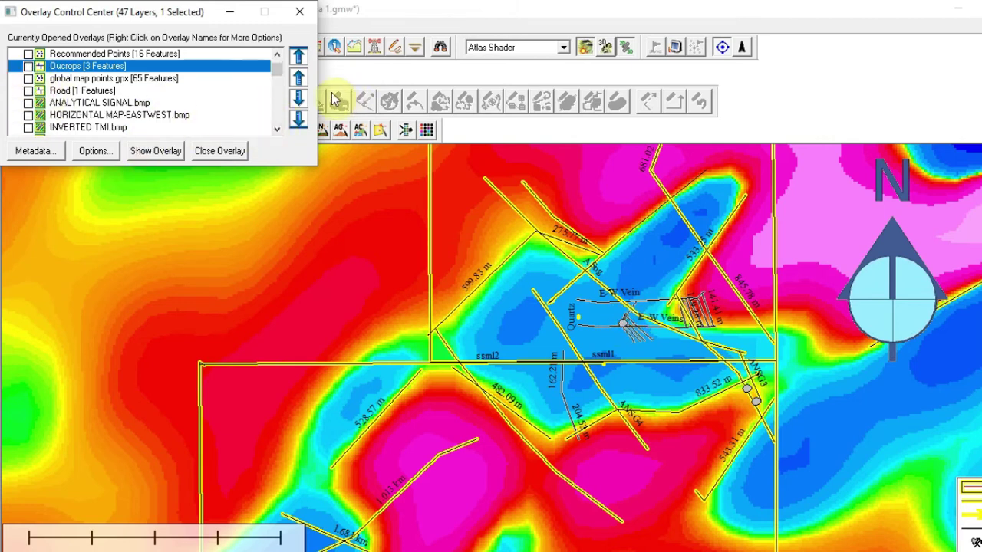
click(274, 77)
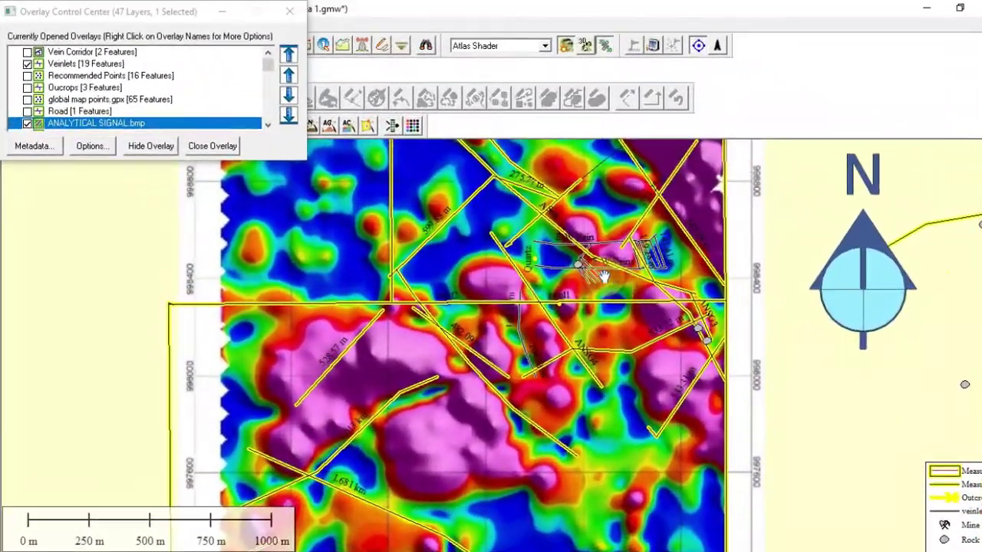
Examine the analytical signal anomalies along the E-W veins, the ANSG structures and the fractures in the ssml1 and ssml2 blocks.
scroll(658, 330, up, 3)
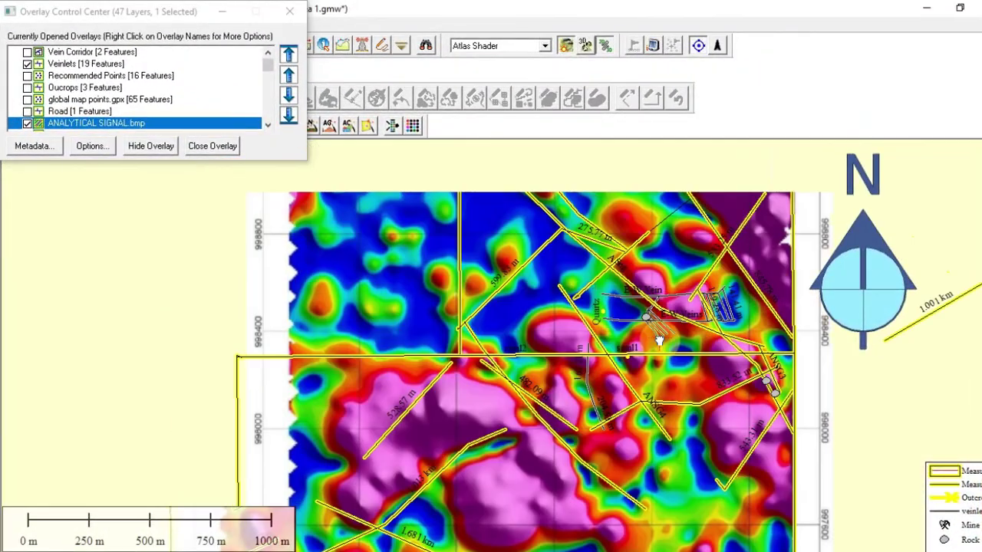
drag(658, 330, 614, 309)
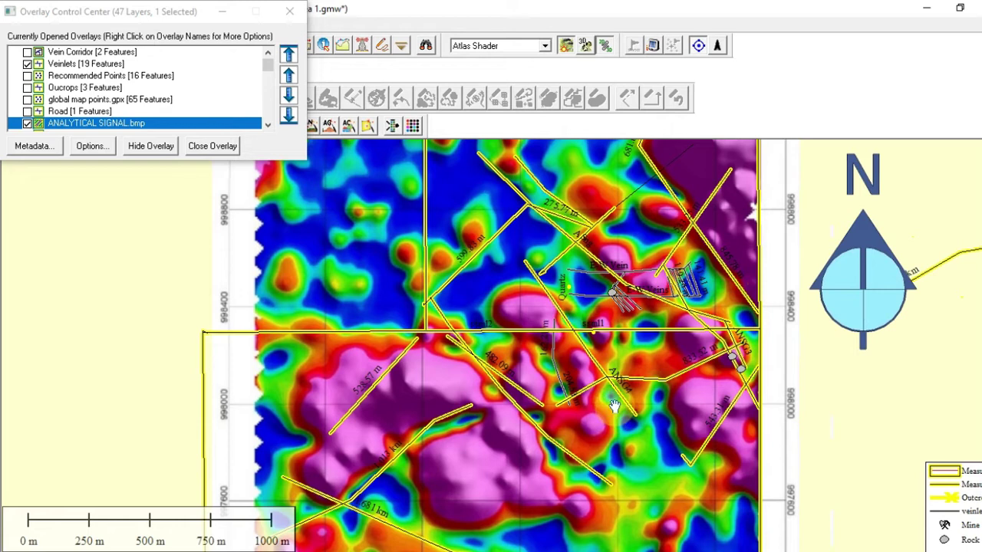
drag(538, 458, 554, 381)
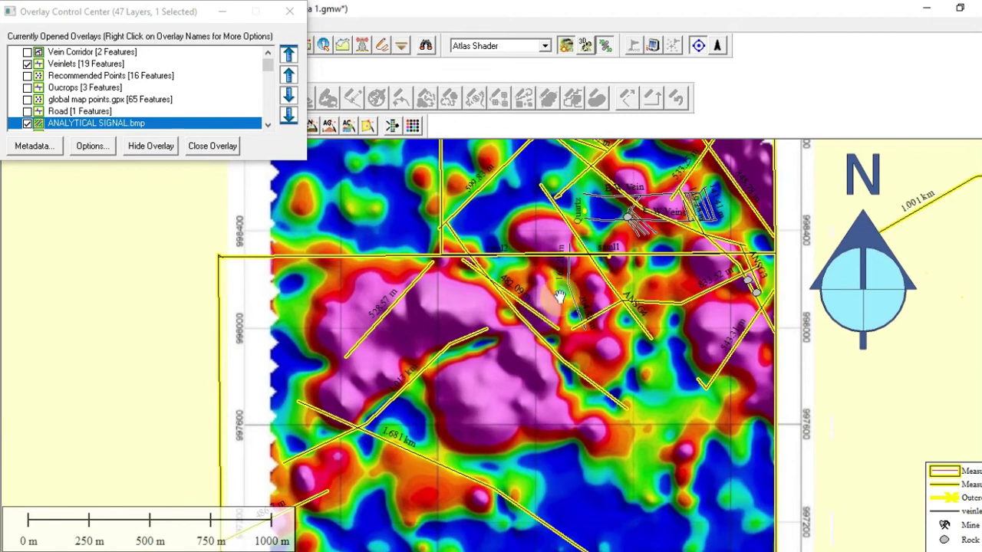
drag(593, 277, 524, 390)
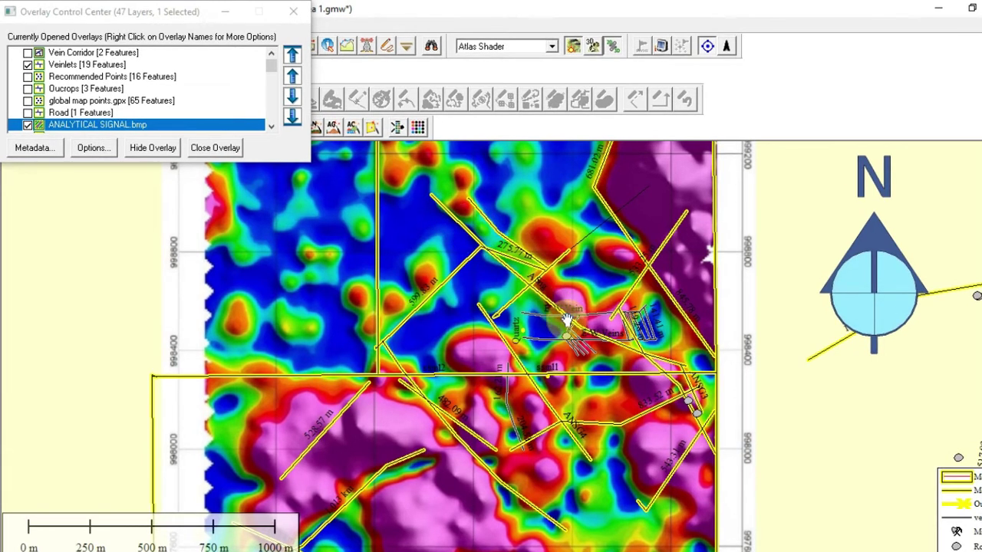
drag(581, 469, 585, 461)
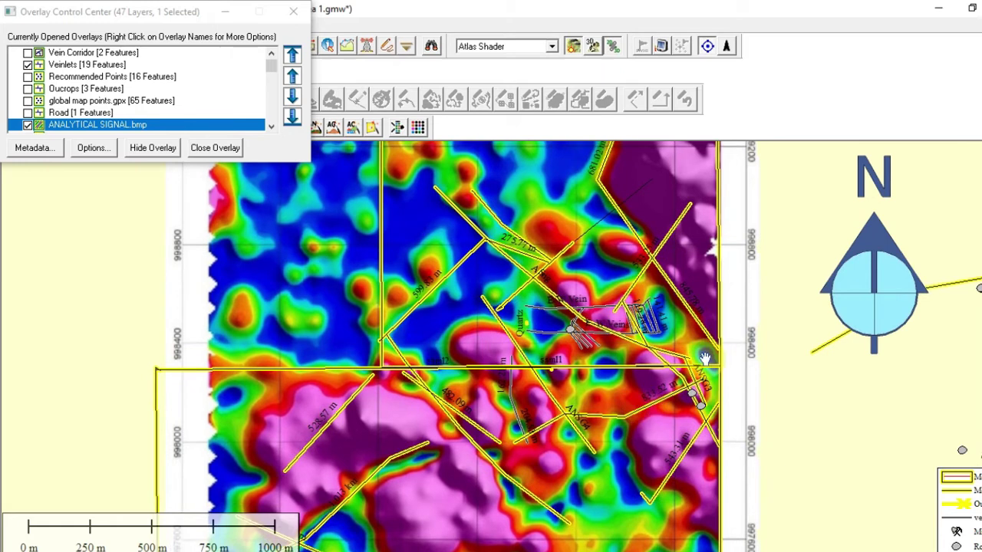
drag(639, 245, 629, 233)
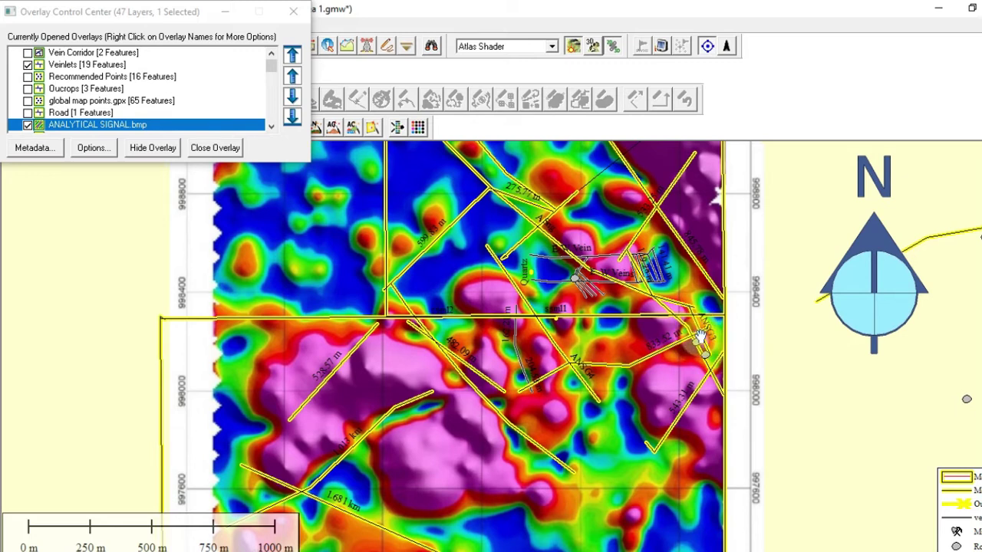
Hide the ANALYTICAL SIGNAL.bmp overlay and display HORIZONTAL MAP-EASTWEST.bmp in its place.
click(271, 127)
click(271, 128)
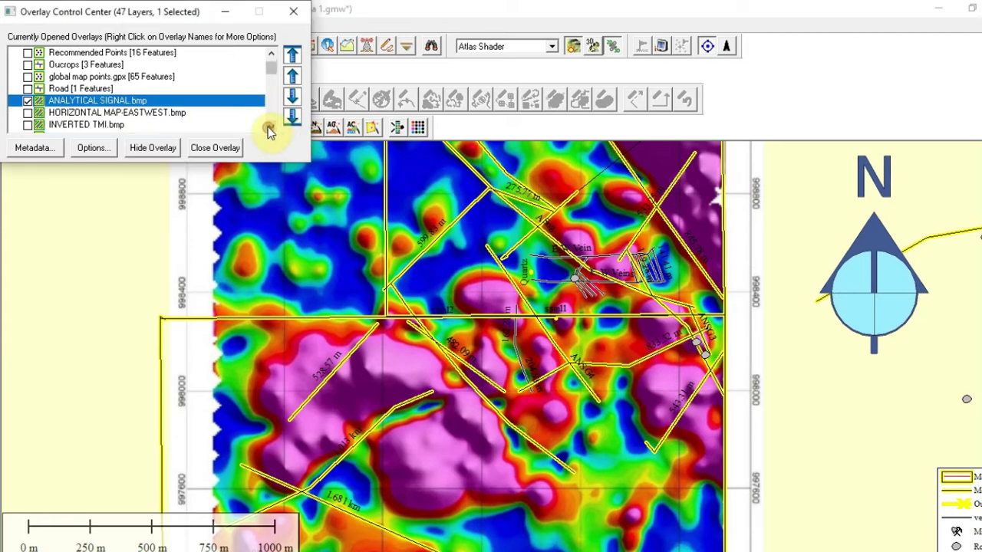
click(28, 101)
click(28, 113)
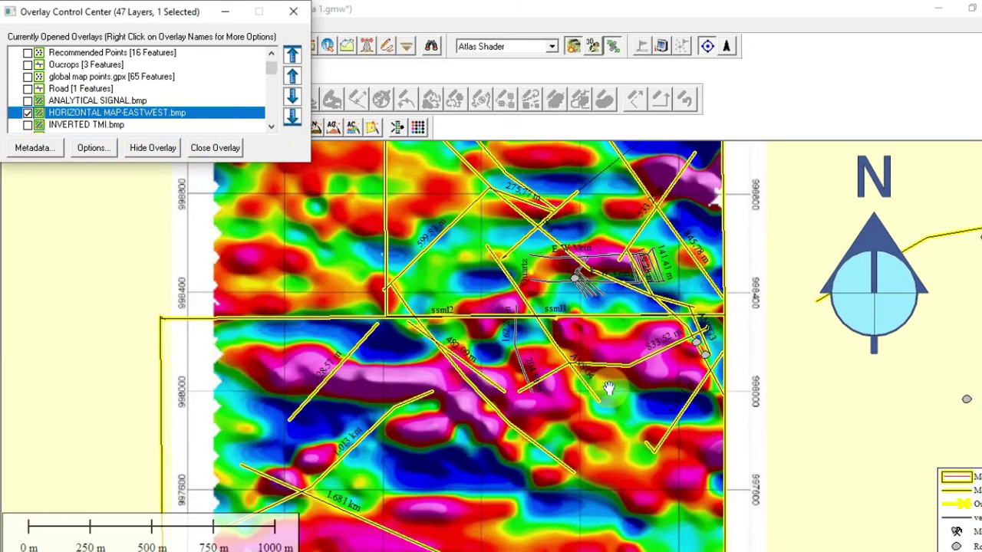
Examine how the structures and E-W veins line up with the anomalies on HORIZONTAL MAP-EASTWEST.bmp.
drag(499, 387, 543, 366)
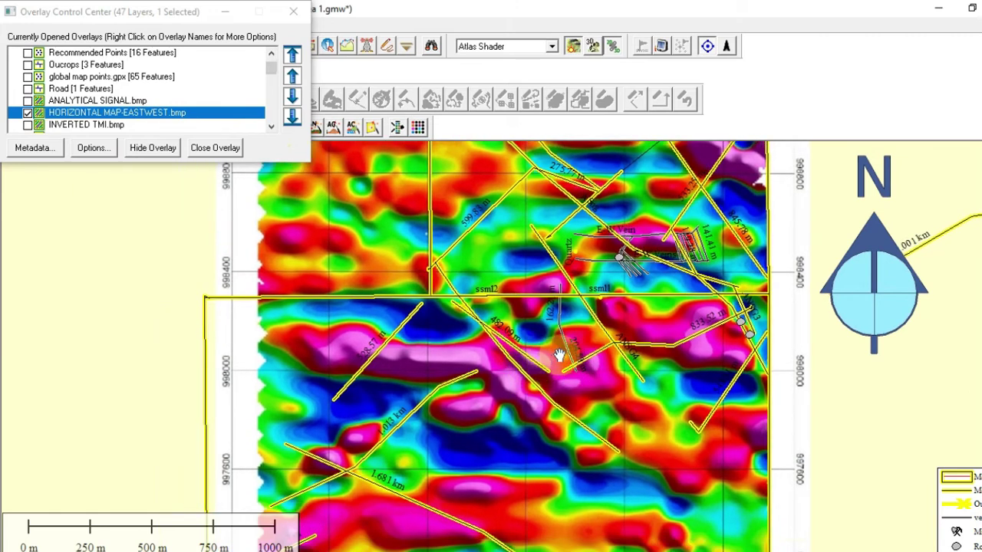
drag(544, 353, 543, 365)
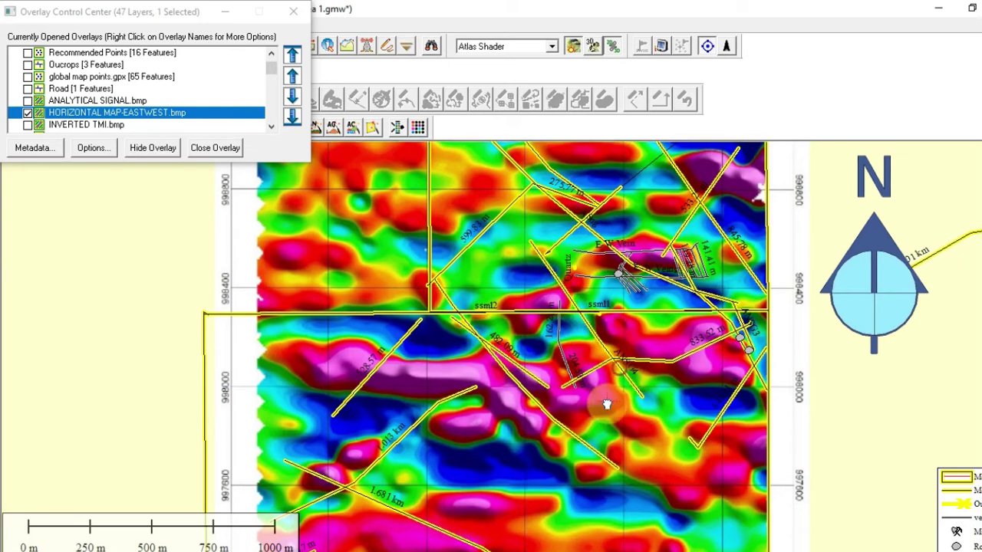
drag(606, 404, 582, 460)
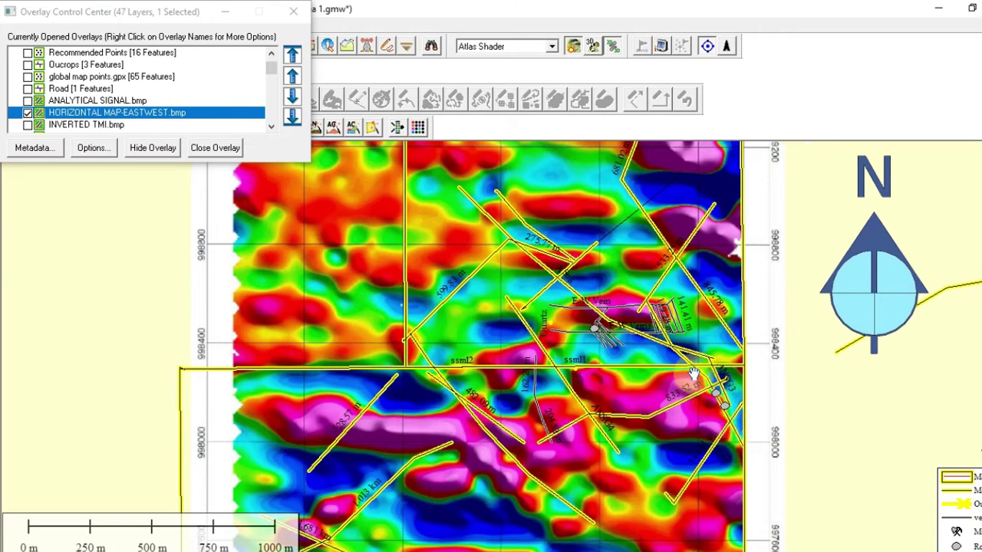
drag(543, 418, 596, 344)
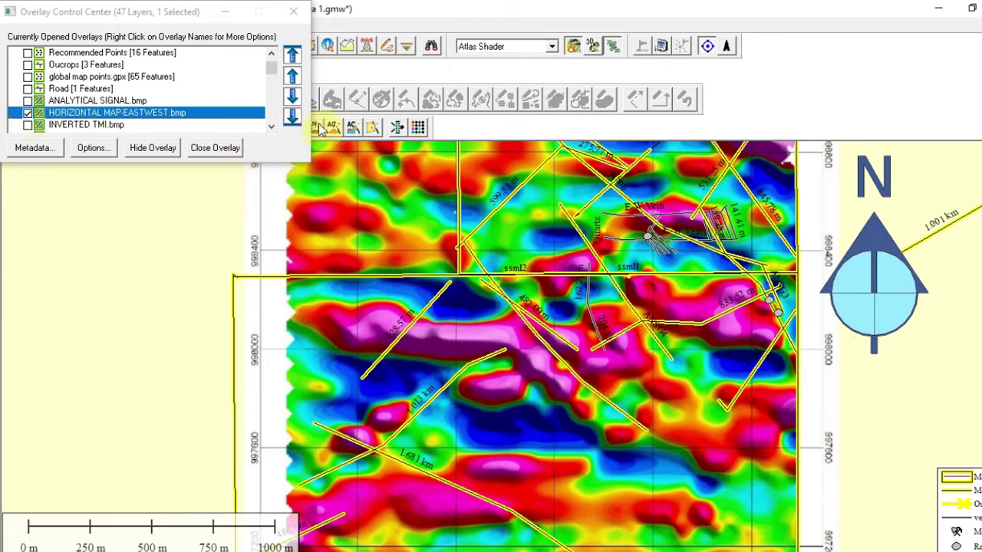
Hide the HORIZONTAL MAP-EASTWEST.bmp overlay and display INVERTED TMI.bmp in its place.
click(270, 127)
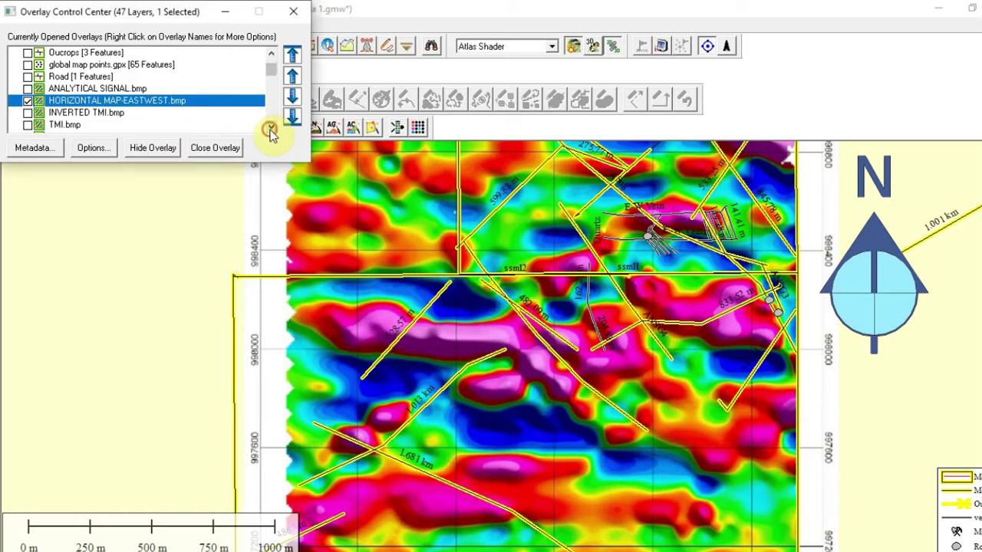
click(28, 101)
click(28, 113)
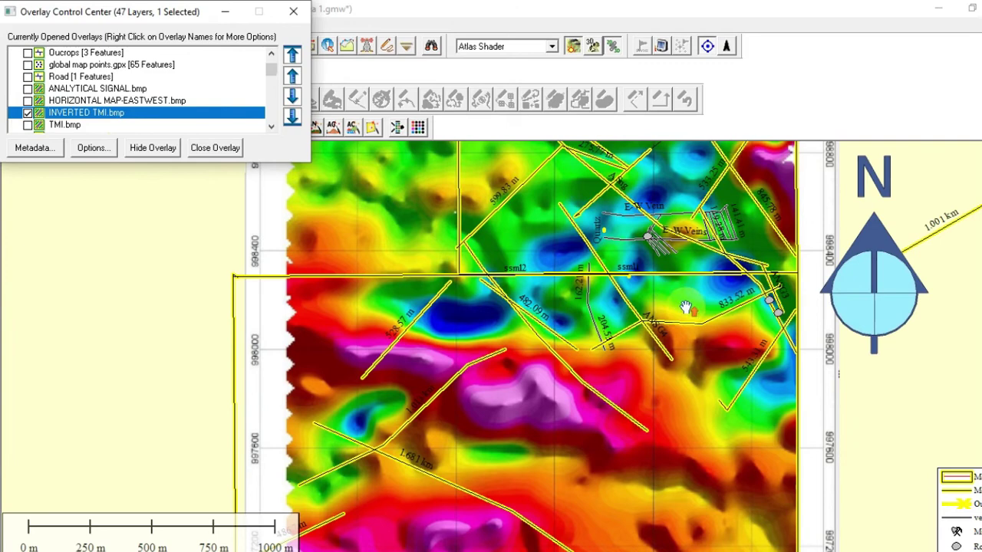
Examine the INVERTED TMI.bmp anomalies around the E-W veins and fracture lines in the ssml1 and ssml2 blocks.
scroll(692, 315, up, 3)
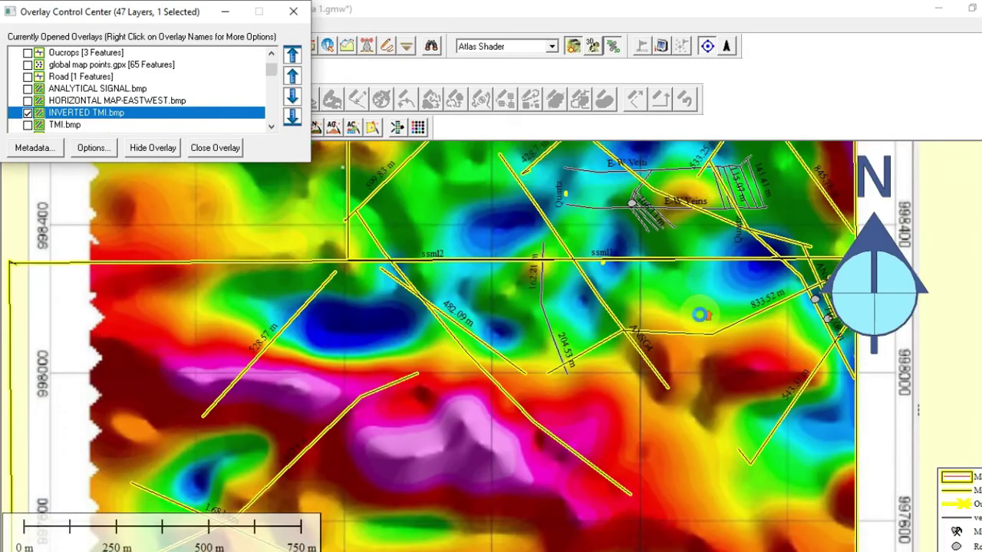
scroll(709, 321, down, 5)
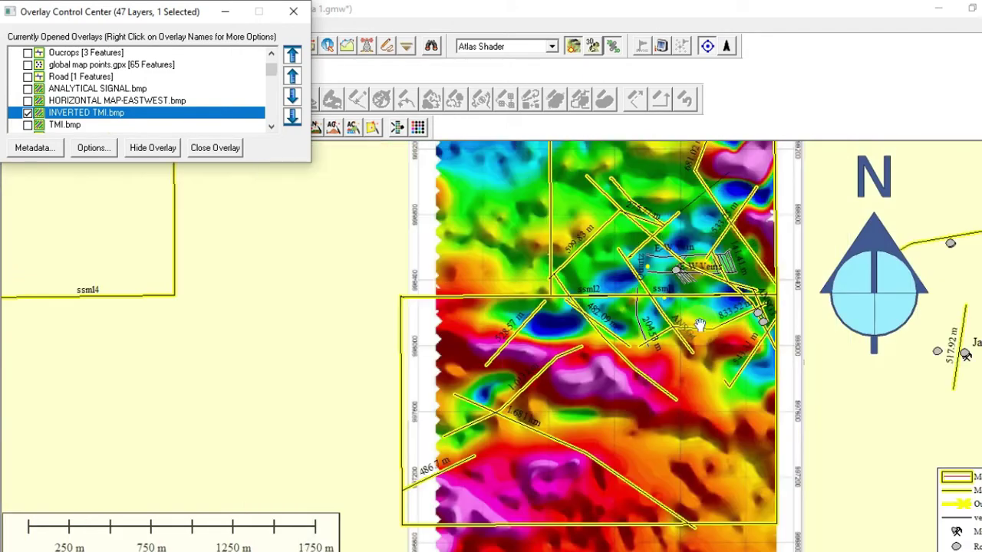
scroll(769, 316, down, 2)
drag(752, 329, 629, 326)
scroll(630, 326, up, 3)
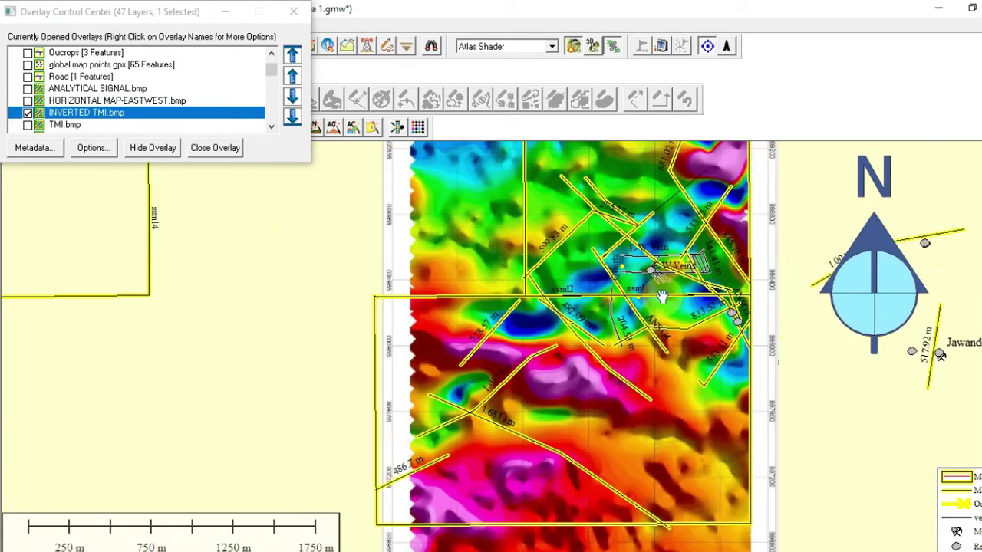
Hide the INVERTED TMI.bmp overlay and display sheet_192_tmi.tif with the JAWANDE ANOMALY-buki.csv points in its place.
click(28, 113)
click(272, 127)
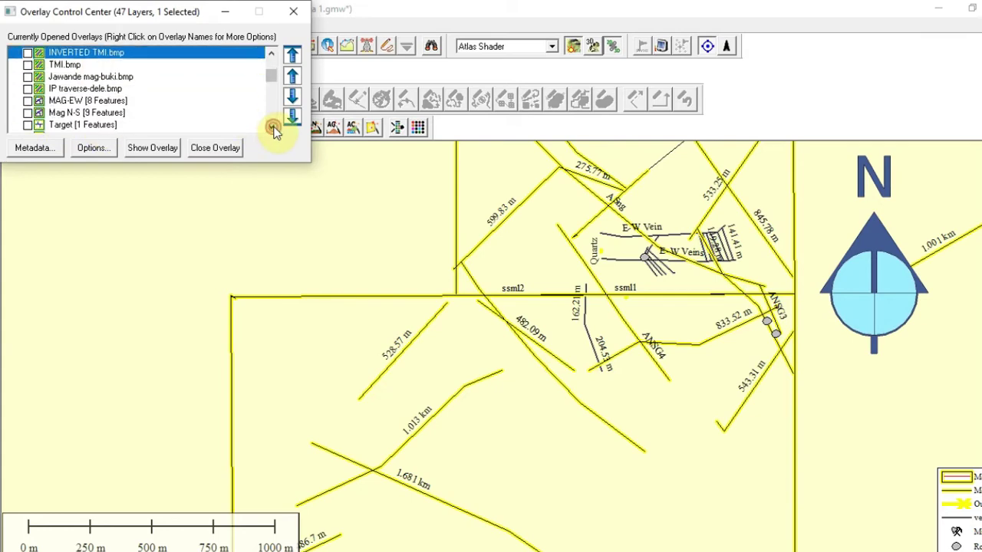
click(272, 128)
click(272, 127)
click(272, 128)
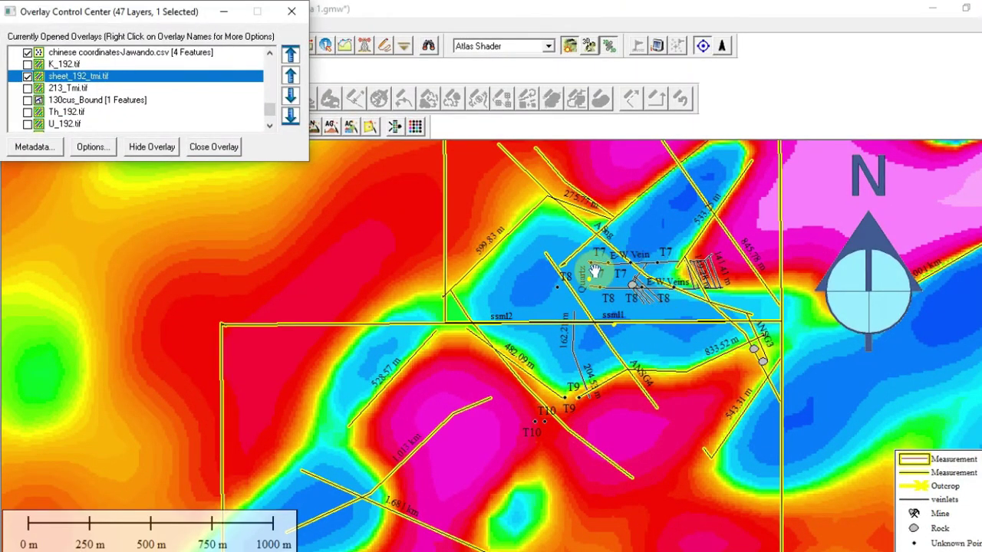
Examine how anomaly points T1 to T10, the E-W veins and the fracture lines relate to the sheet_192_tmi.tif anomalies.
drag(644, 247, 645, 377)
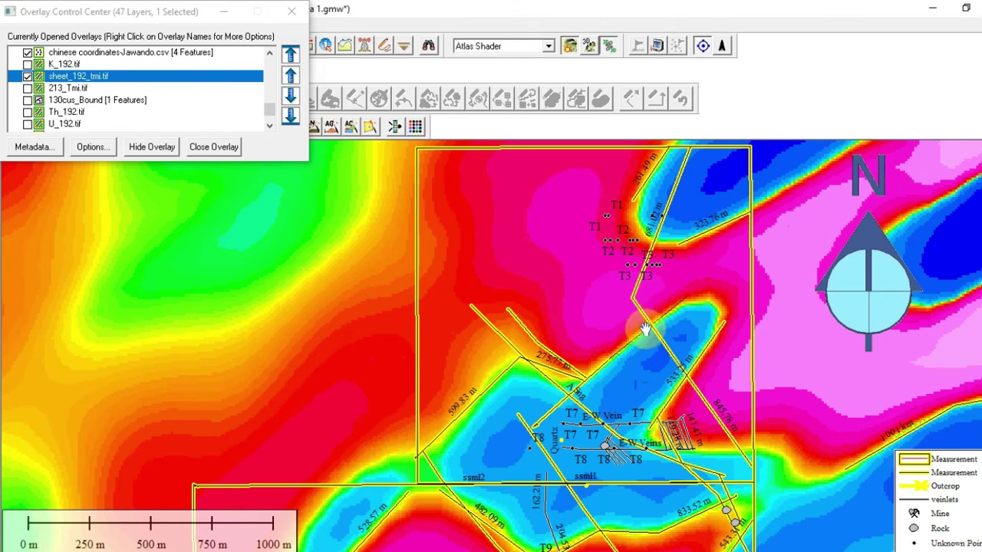
drag(646, 328, 649, 264)
drag(648, 371, 647, 329)
drag(646, 392, 648, 324)
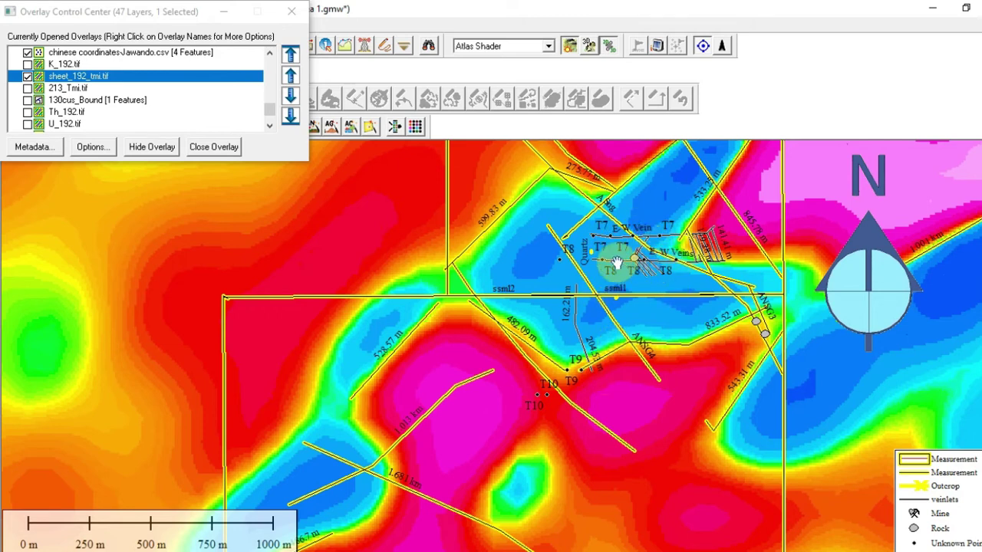
drag(616, 366, 585, 367)
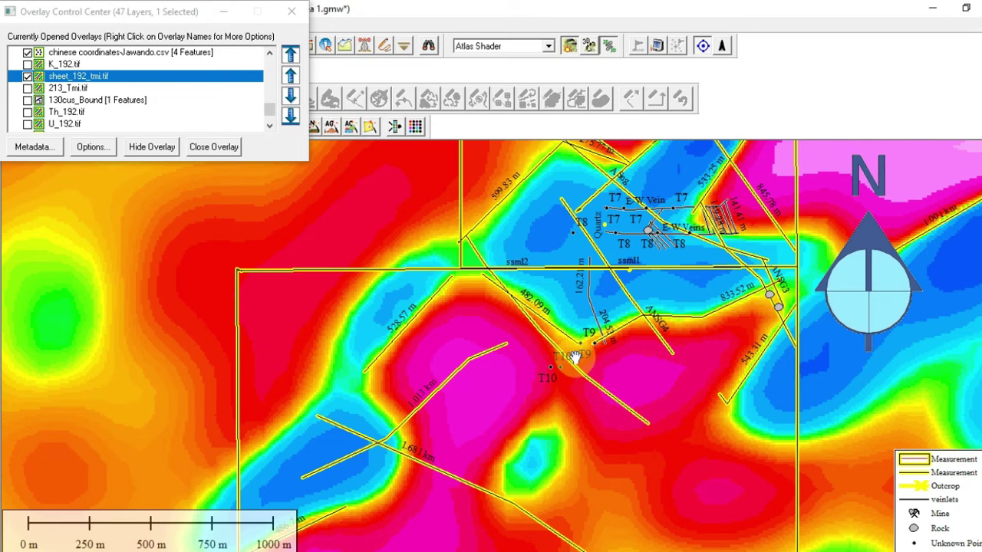
drag(575, 359, 587, 358)
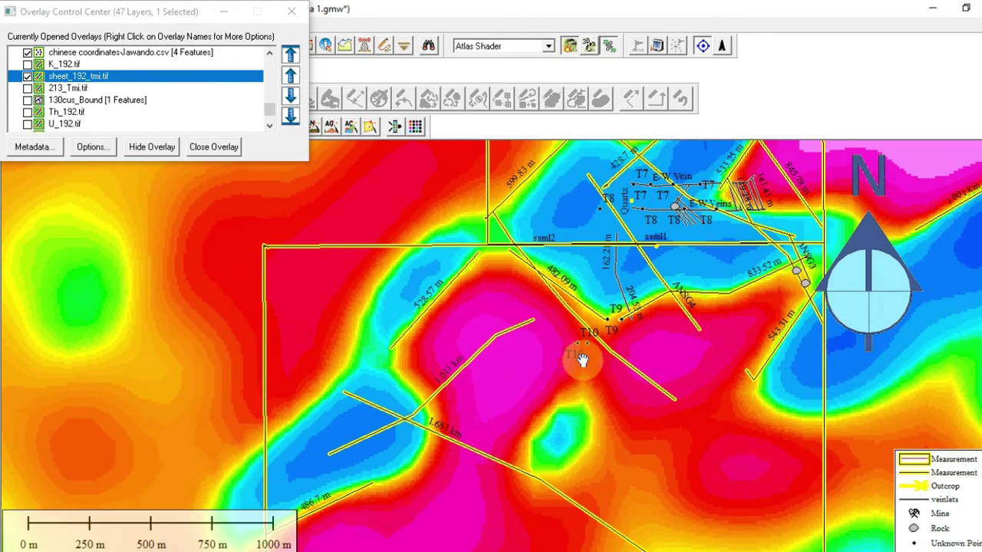
drag(664, 208, 643, 255)
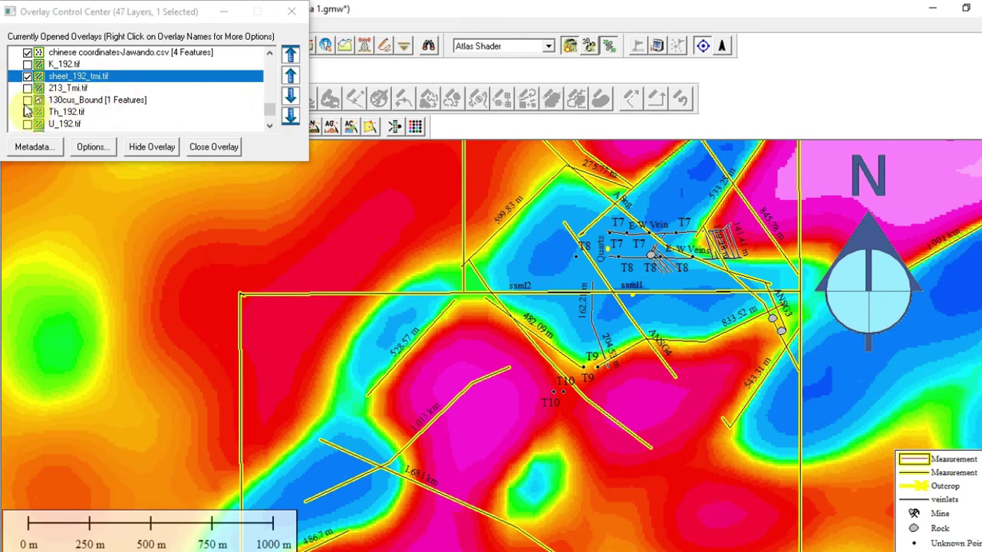
Display the Strike1 overlay on top of the sheet_192_tmi.tif map.
scroll(74, 110, up, 2)
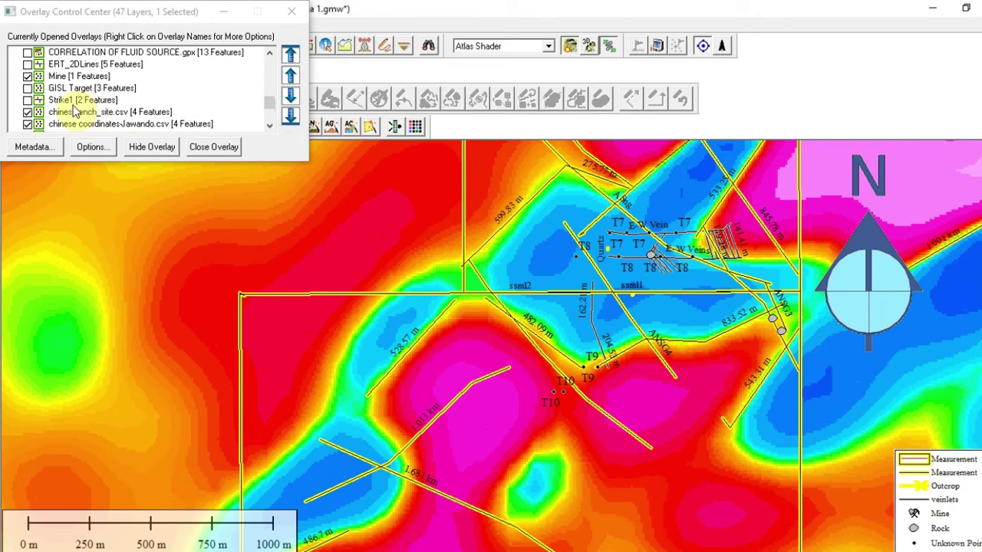
scroll(46, 98, up, 1)
scroll(42, 97, down, 4)
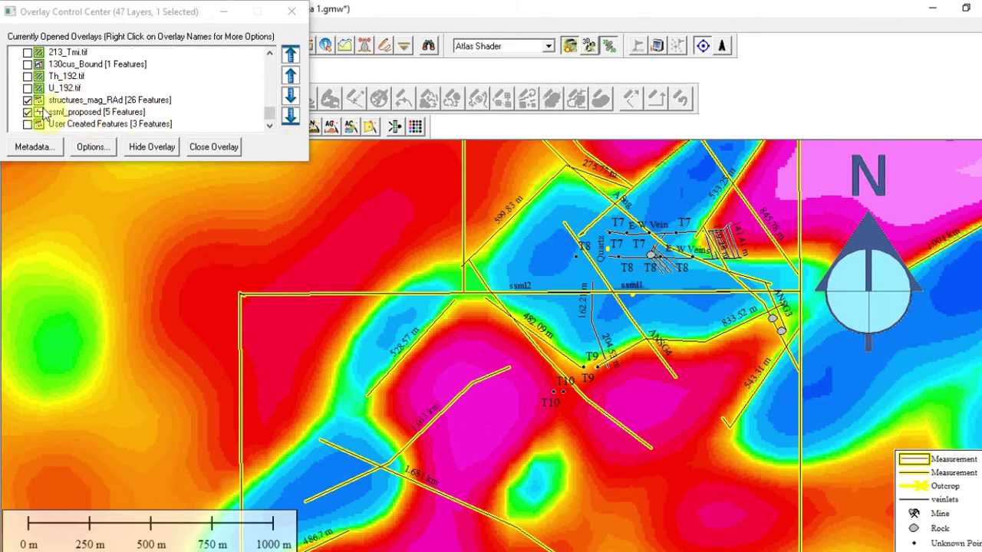
scroll(44, 93, up, 3)
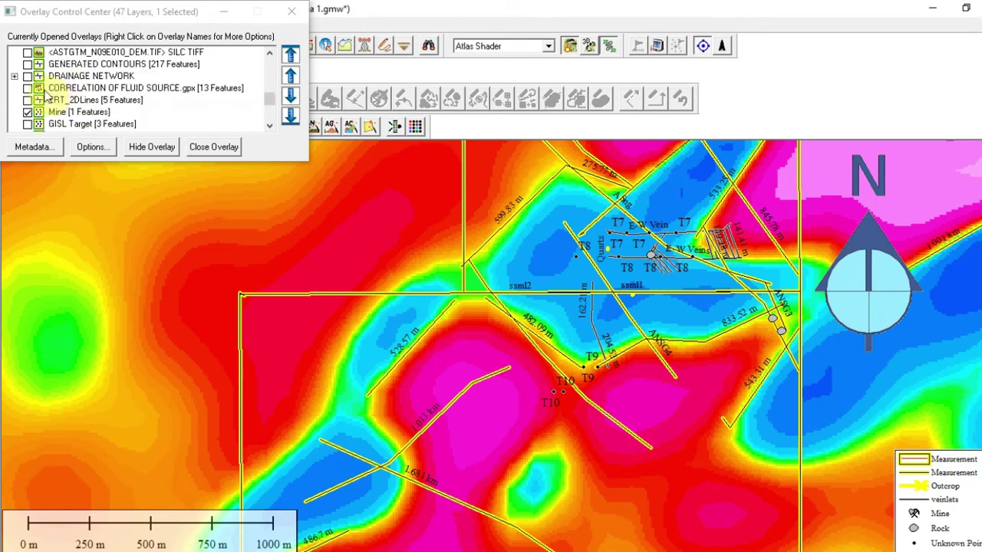
scroll(48, 112, down, 2)
click(28, 65)
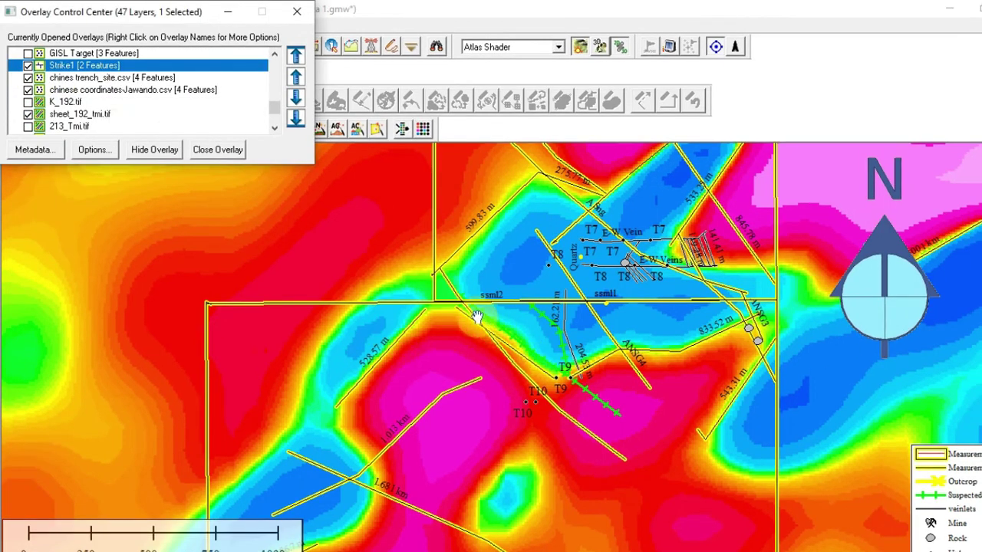
Examine where the suspected vein strikes meet near T9 and T10, and how they follow the TMI anomaly boundaries.
click(584, 383)
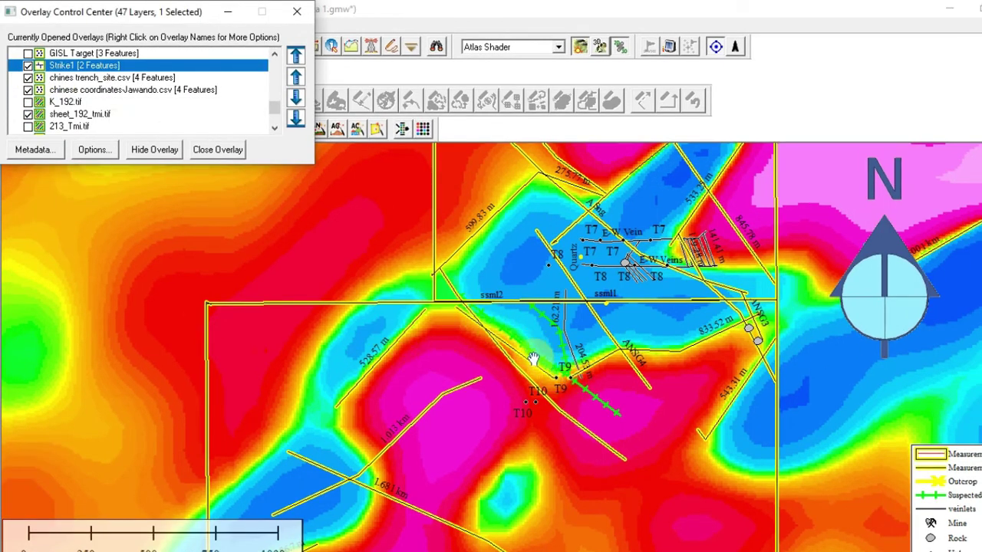
click(575, 382)
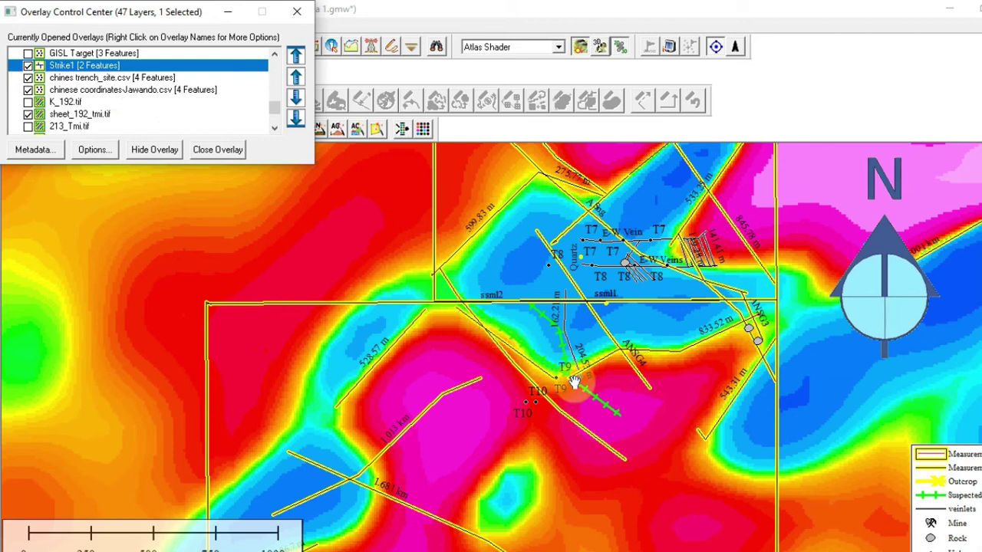
click(574, 384)
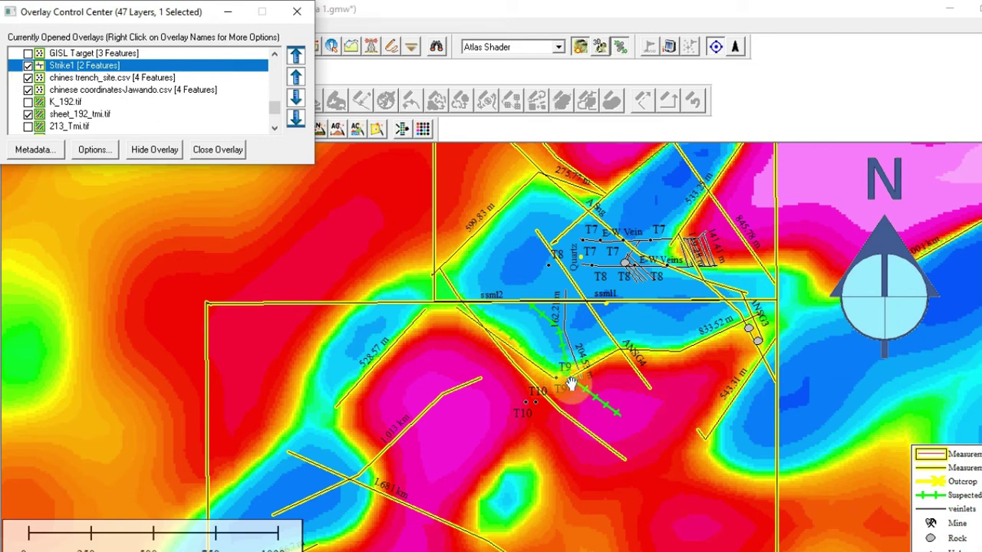
click(569, 385)
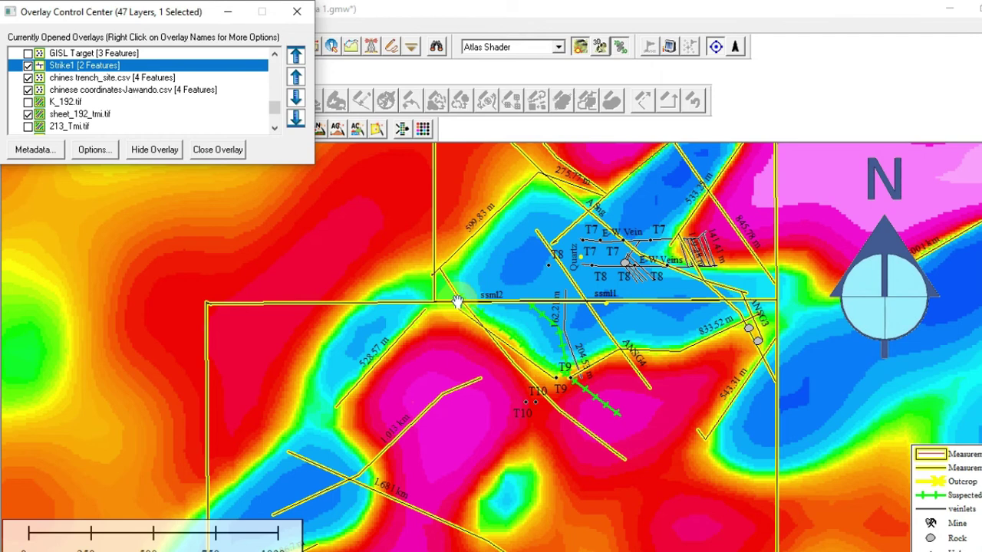
click(557, 389)
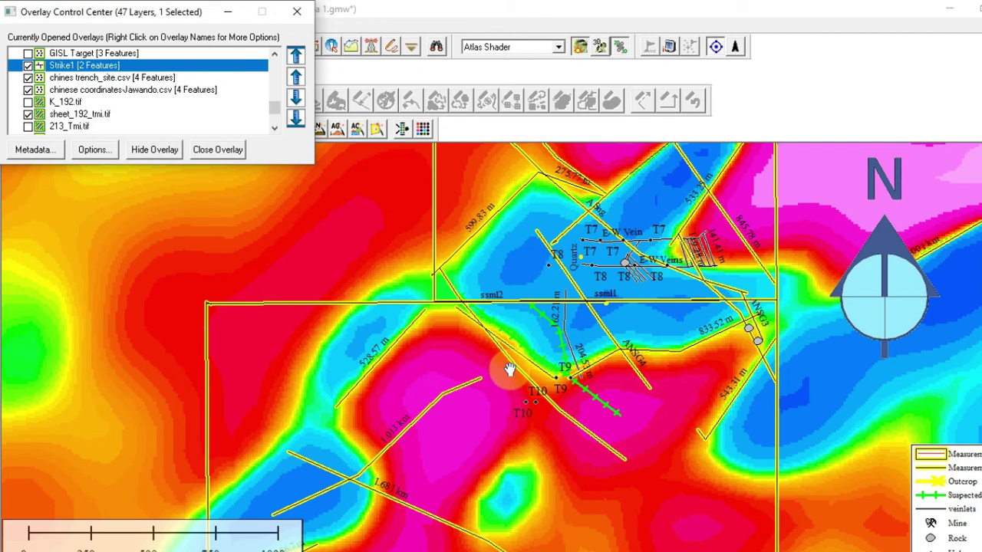
drag(563, 375, 575, 413)
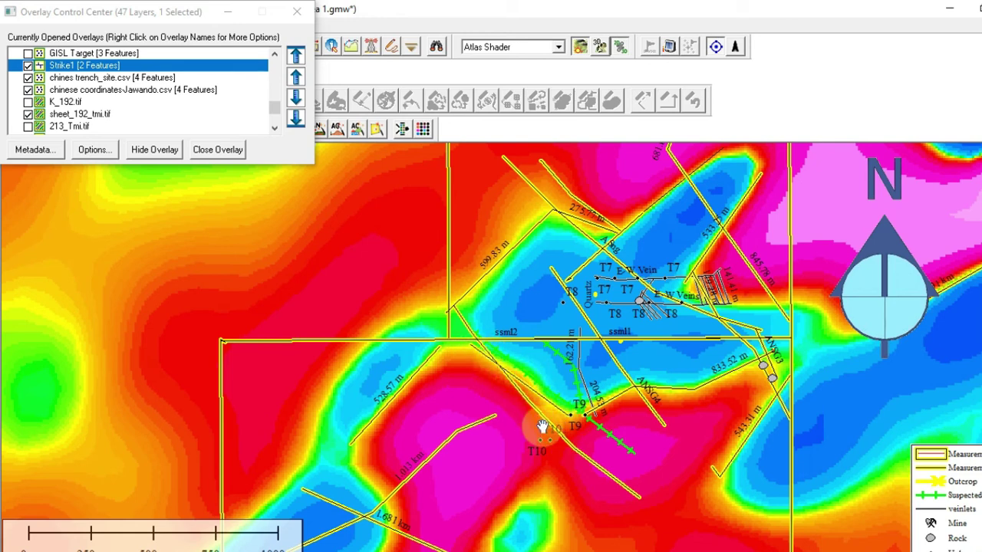
drag(539, 416, 507, 348)
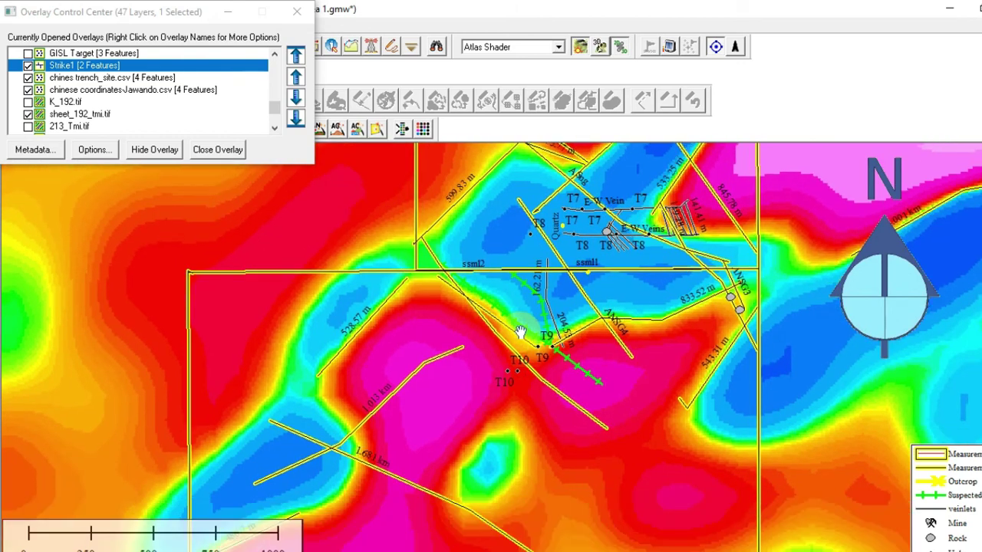
Switch on the IP Ln overlay and display the Drill Hole points over the sheet_192_tmi.tif map.
click(271, 100)
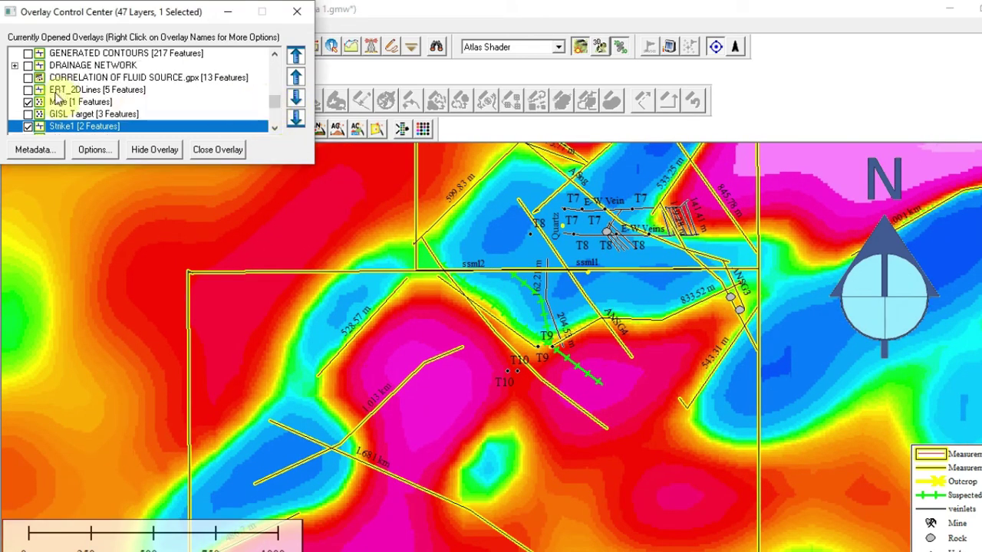
scroll(86, 110, down, 2)
scroll(67, 109, down, 2)
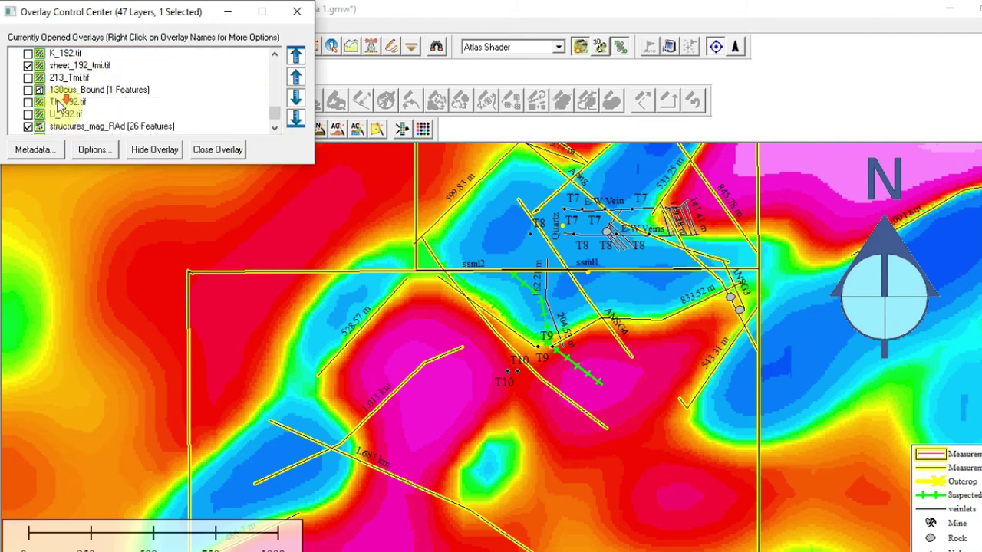
scroll(69, 104, up, 7)
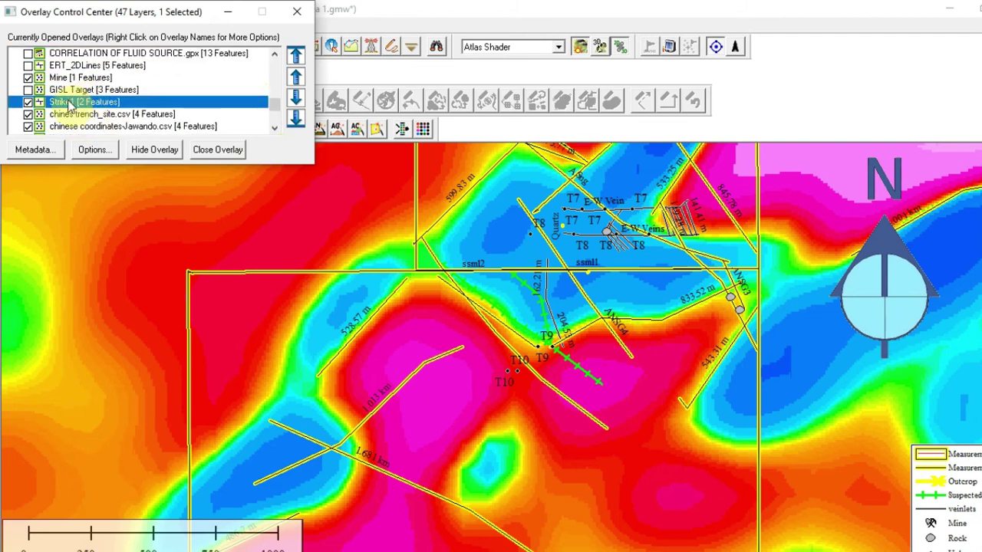
scroll(65, 92, up, 2)
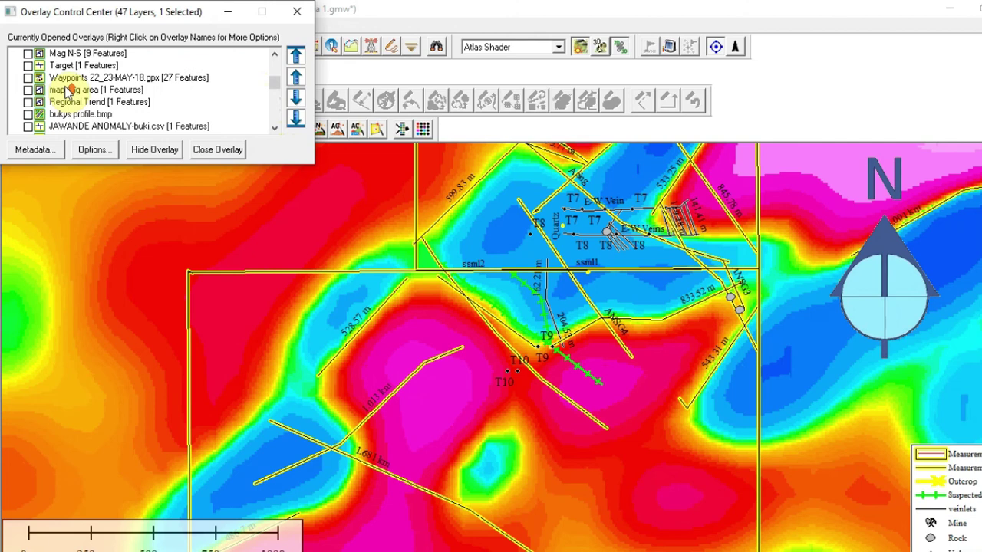
scroll(71, 86, down, 1)
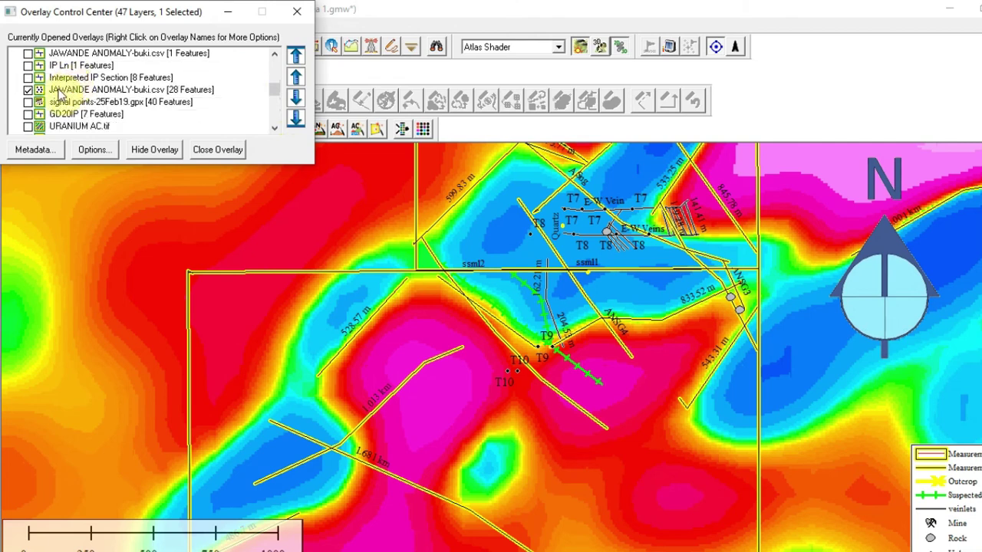
click(27, 67)
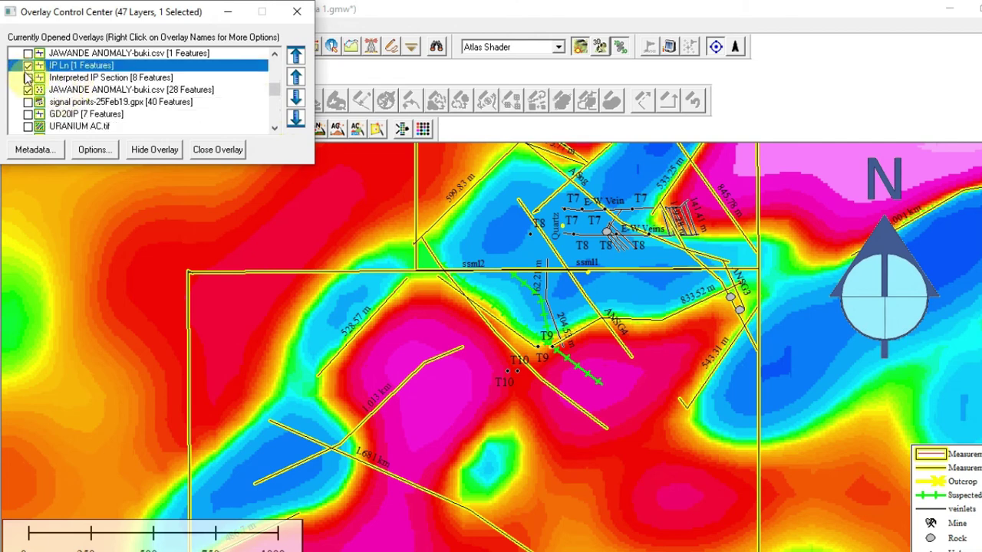
click(27, 78)
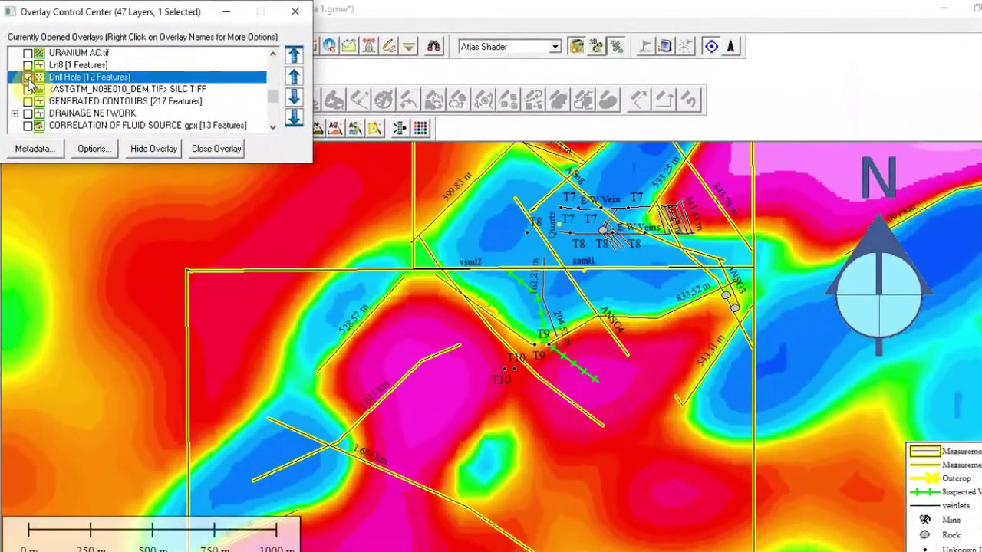
click(28, 78)
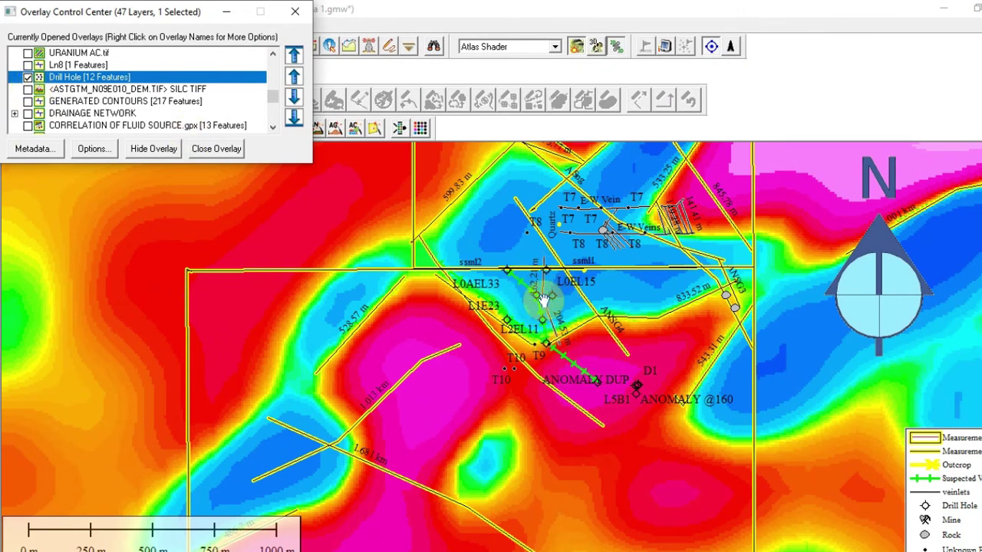
Examine the drill hole positions along the suspected vein strikes, from L0AEL33 and L1E23 through L2EL11 to L5 L33.
scroll(539, 307, up, 2)
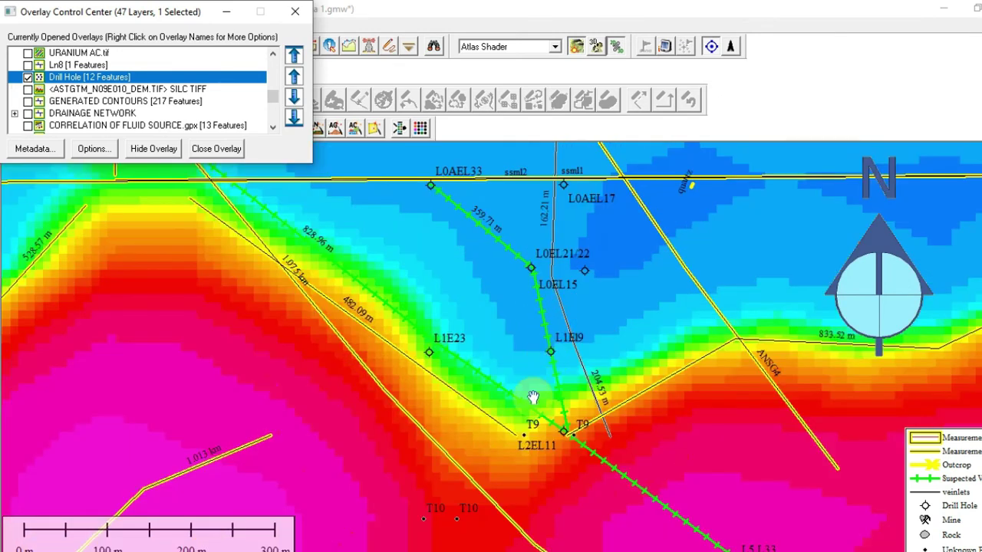
scroll(554, 350, down, 1)
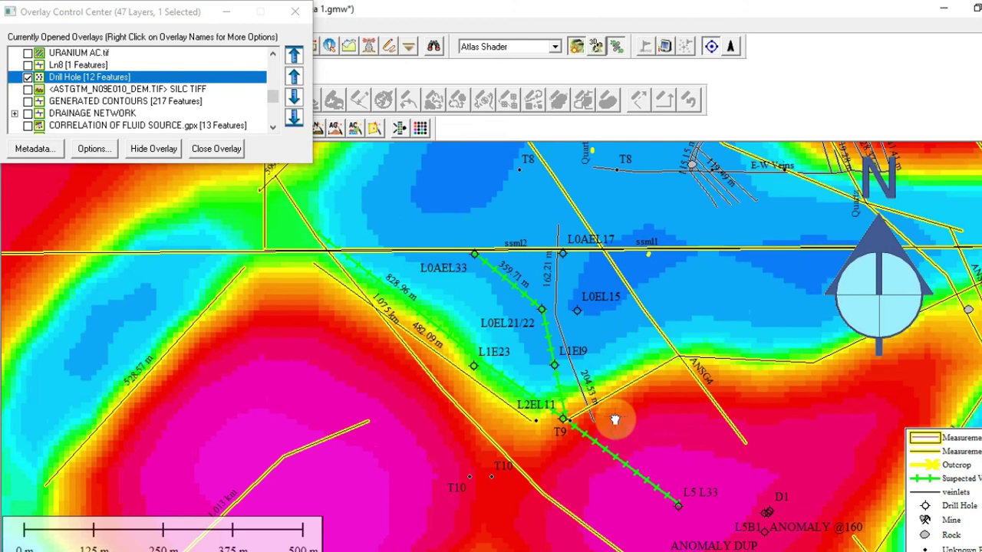
drag(593, 424, 603, 383)
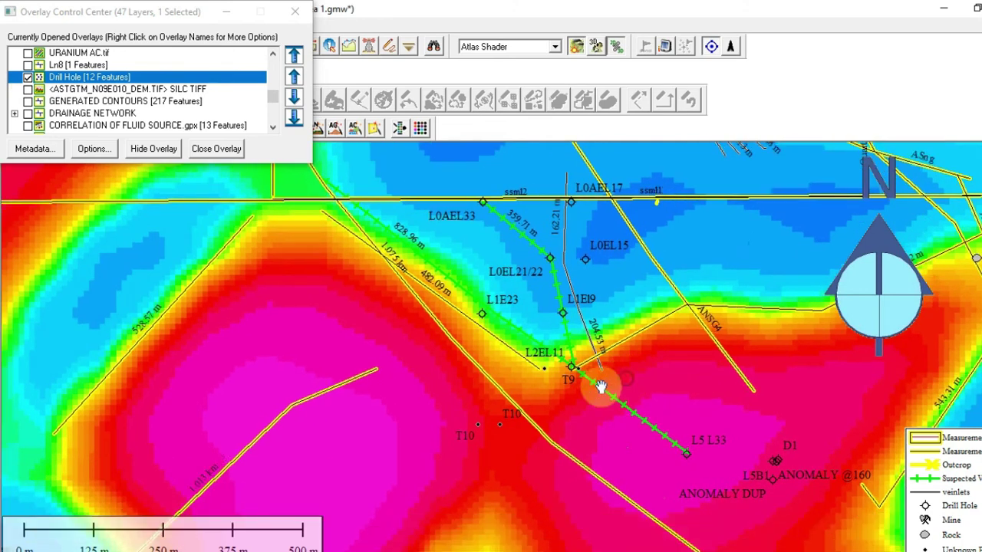
scroll(594, 367, down, 1)
scroll(576, 350, up, 1)
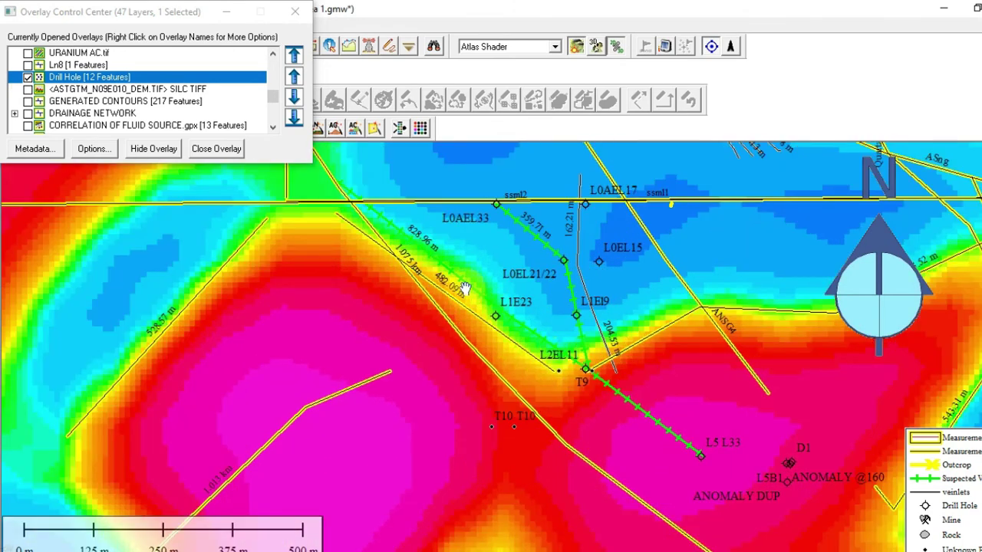
drag(535, 312, 510, 355)
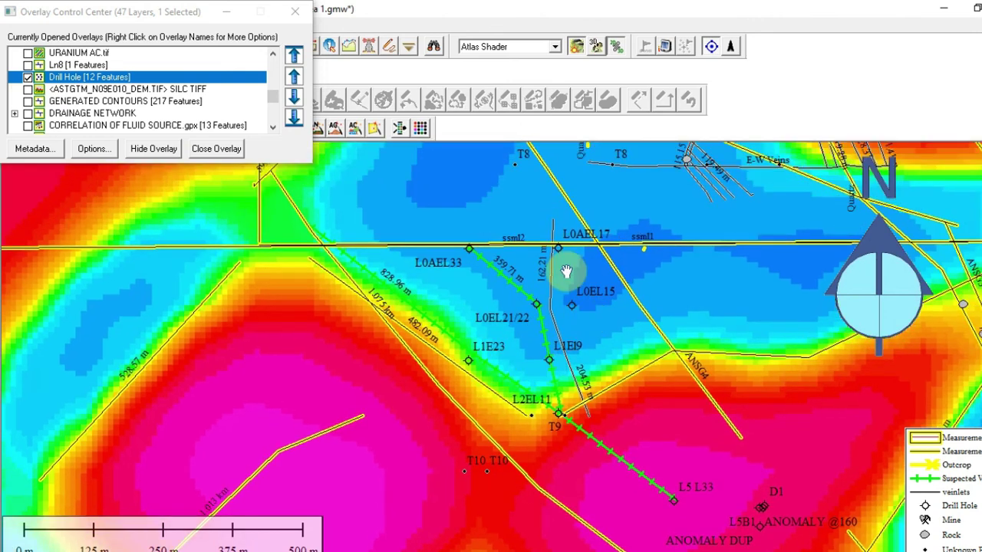
scroll(572, 324, up, 2)
scroll(572, 322, down, 5)
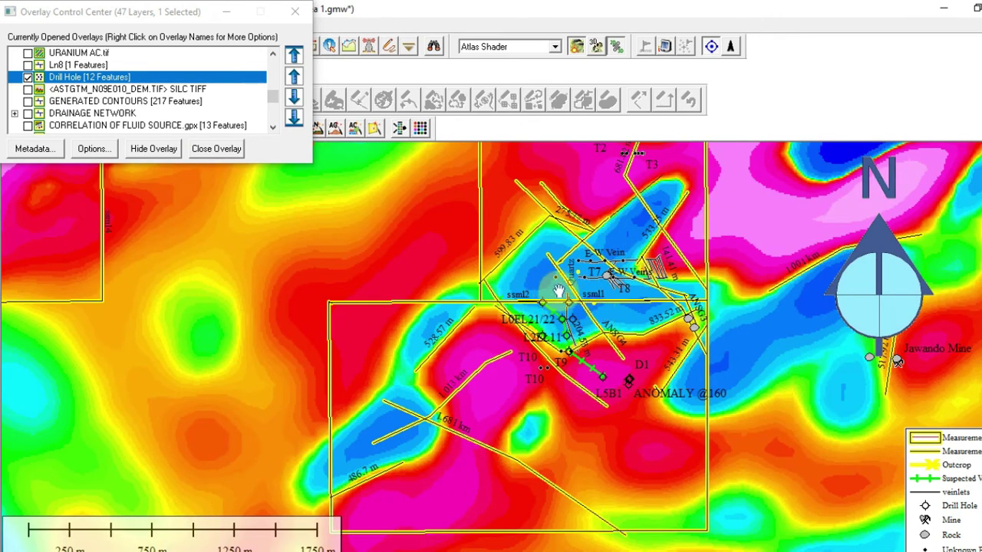
scroll(566, 314, up, 1)
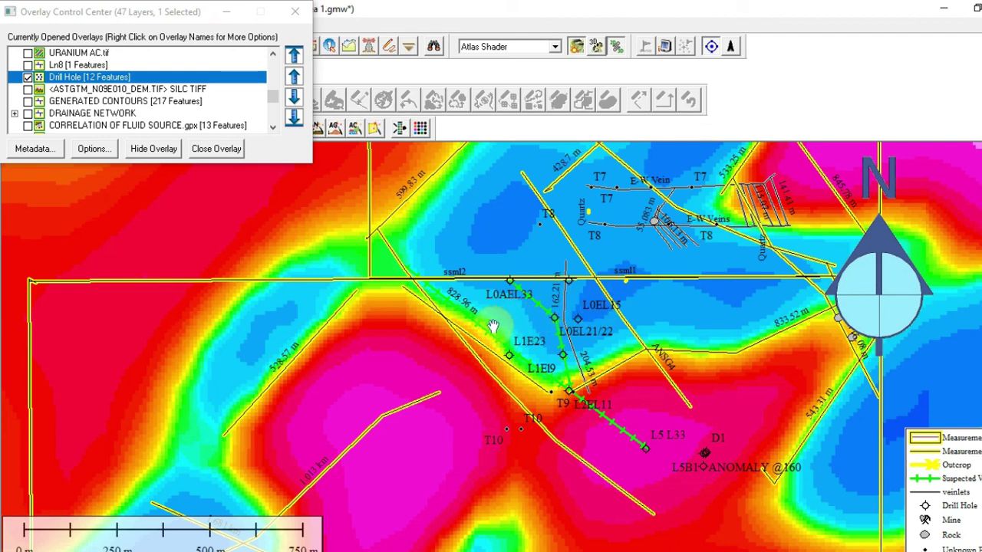
click(272, 128)
click(272, 128)
click(272, 128)
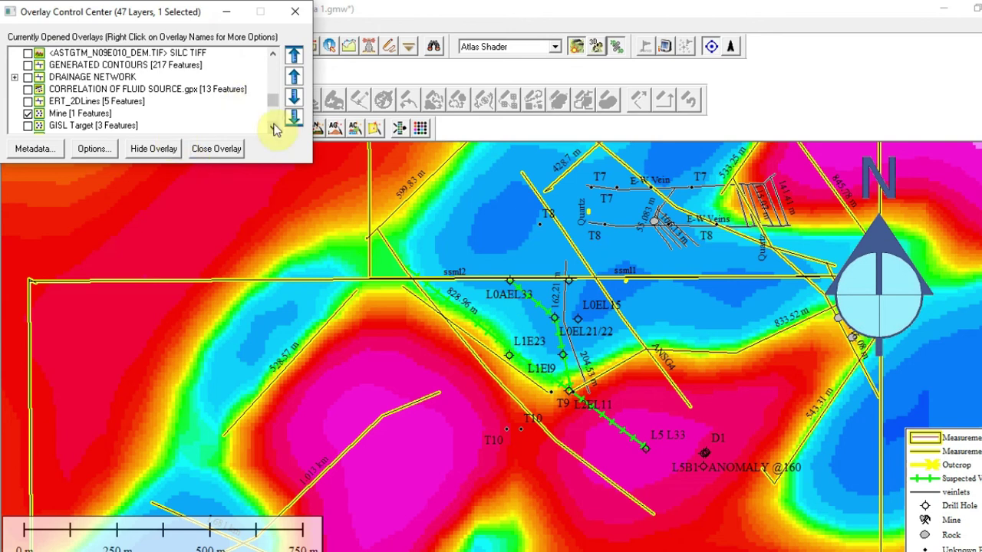
click(272, 128)
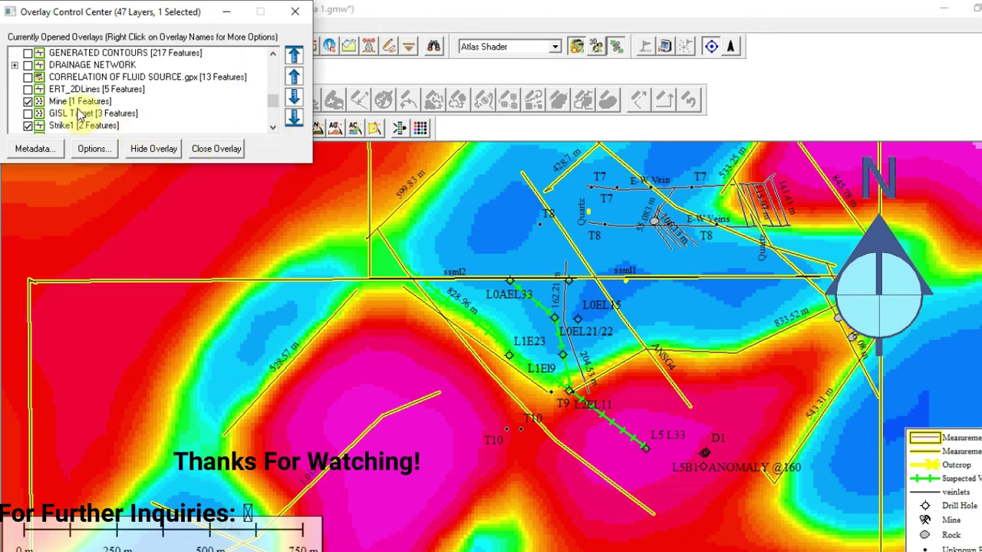